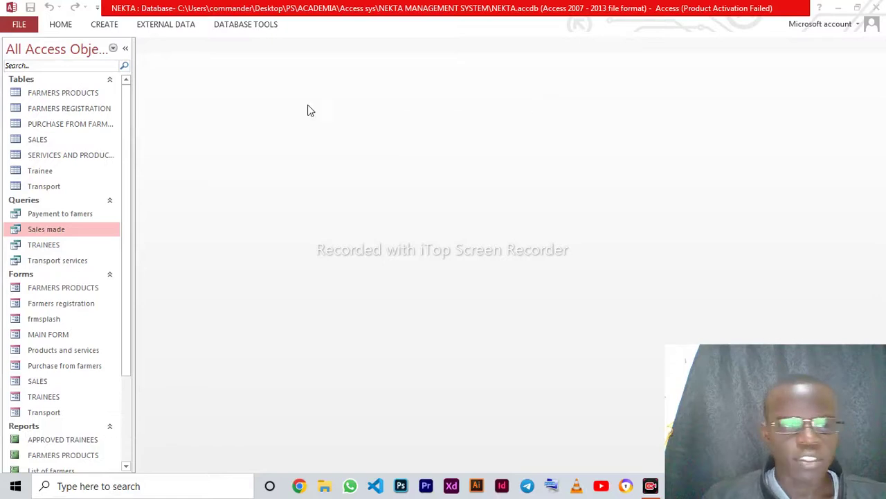
Open the Payement to famers query and switch it to Design View.
double_click(103, 214)
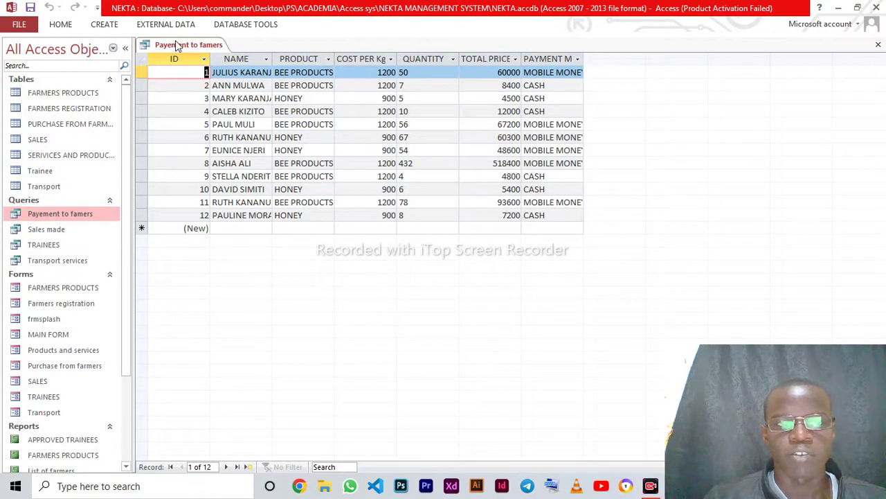
right_click(178, 46)
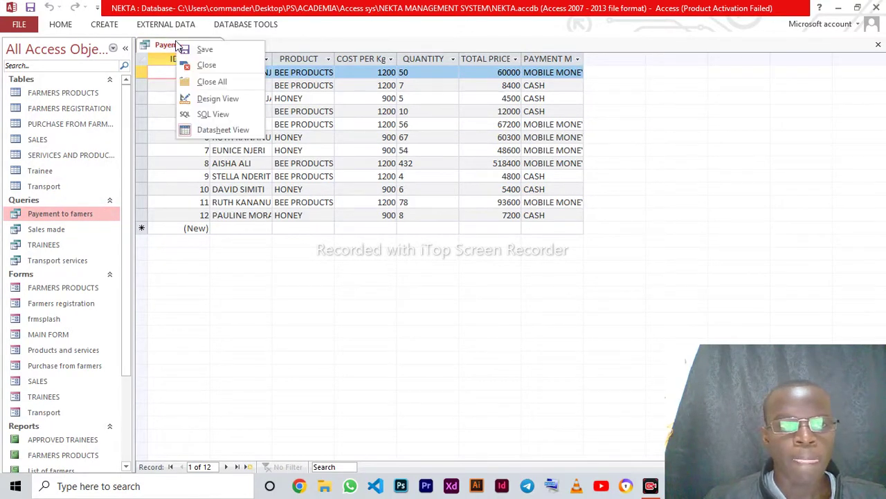
left_click(299, 51)
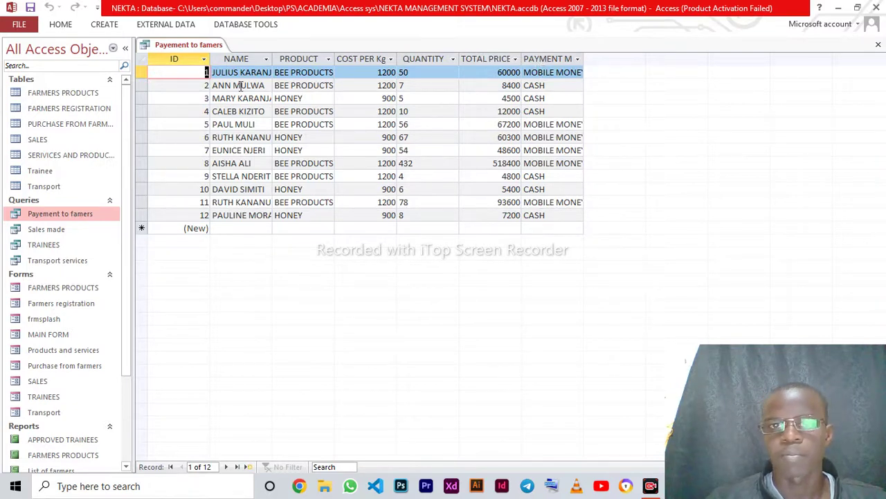
right_click(176, 45)
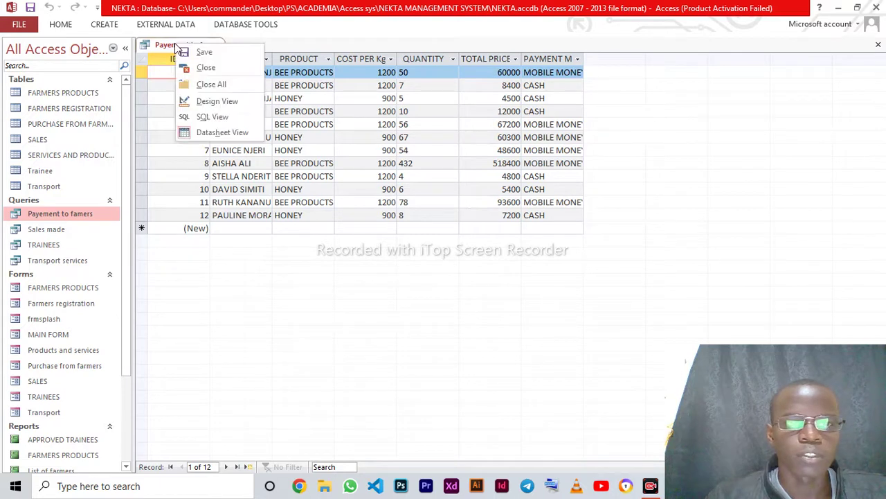
left_click(226, 101)
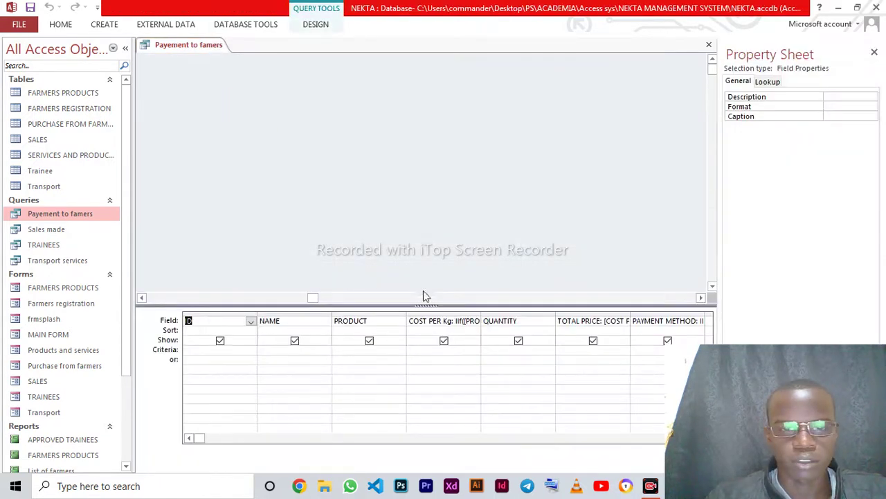
Examine the COST PER Kg calculated field's expression in the Expression Builder.
left_click(445, 327)
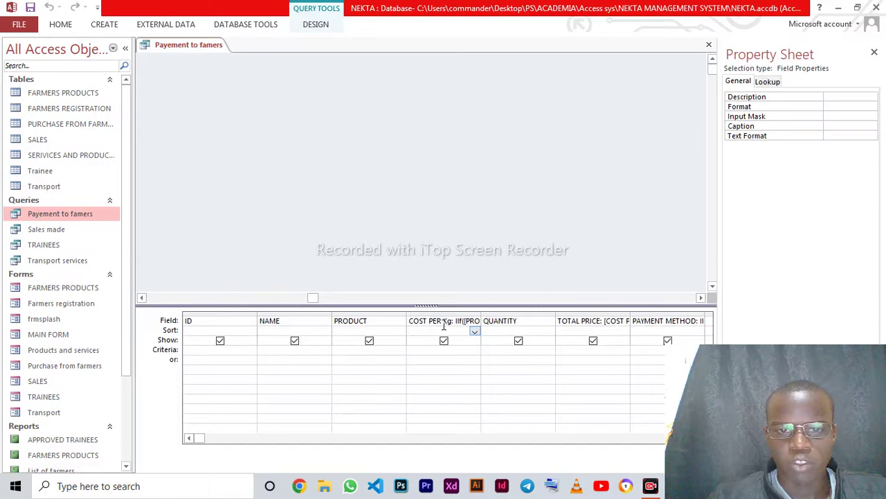
right_click(459, 321)
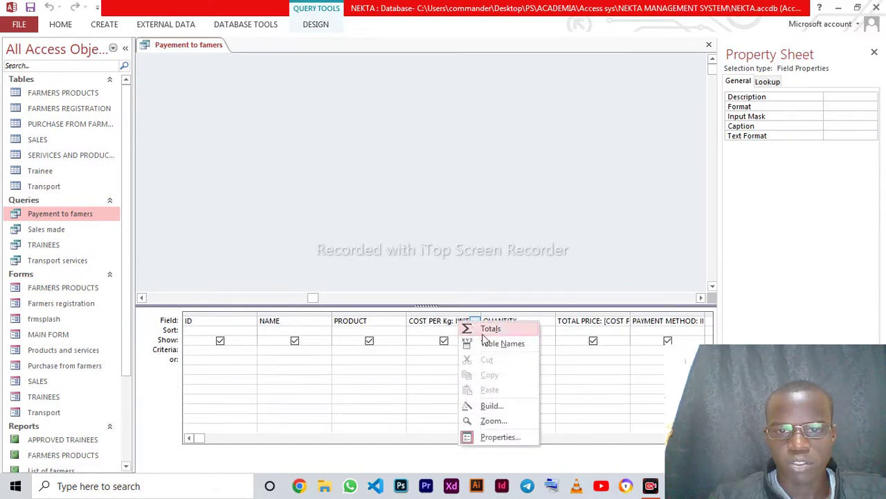
left_click(498, 406)
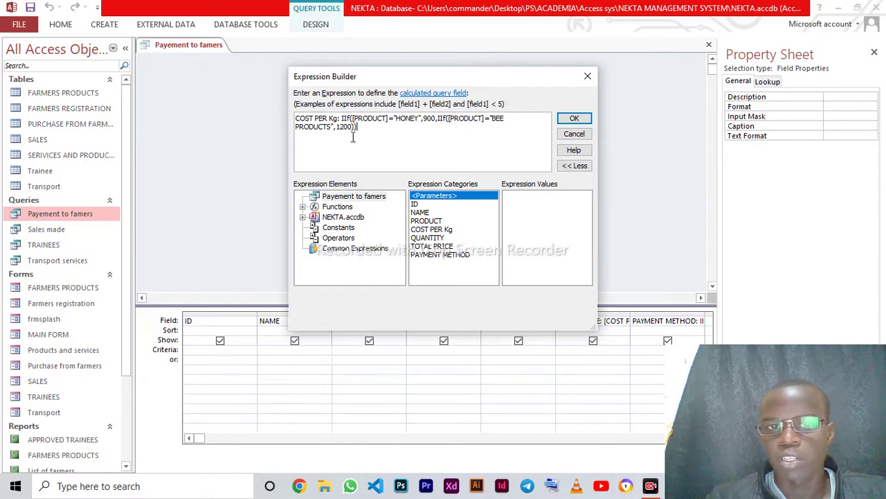
left_click(436, 119)
type(",")
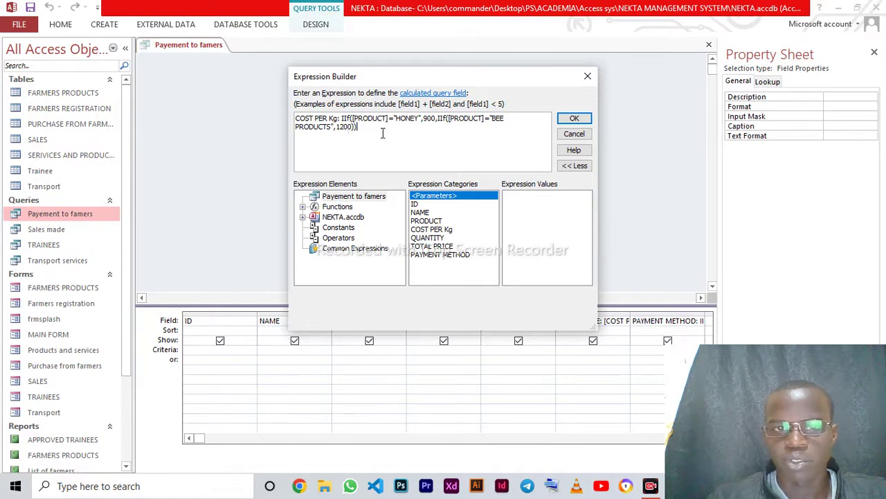
left_click(574, 118)
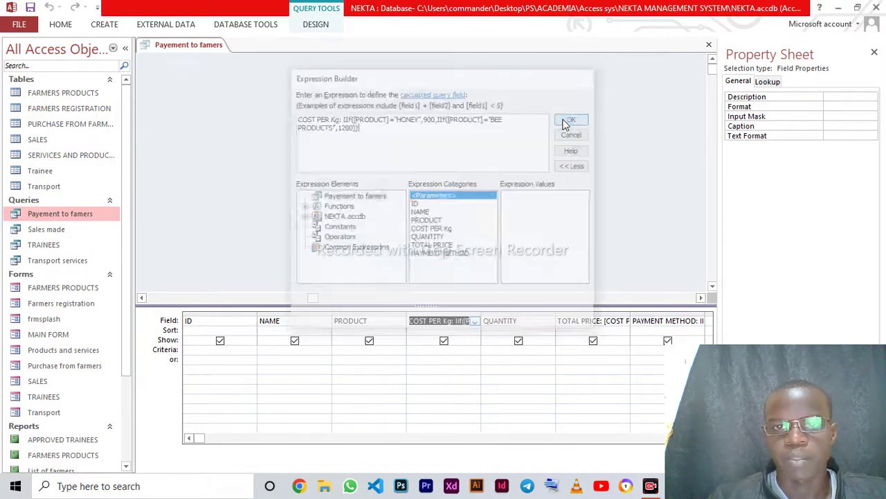
Examine the PAYMENT METHOD calculated field's nested IIf expression in the Expression Builder.
left_click(612, 320)
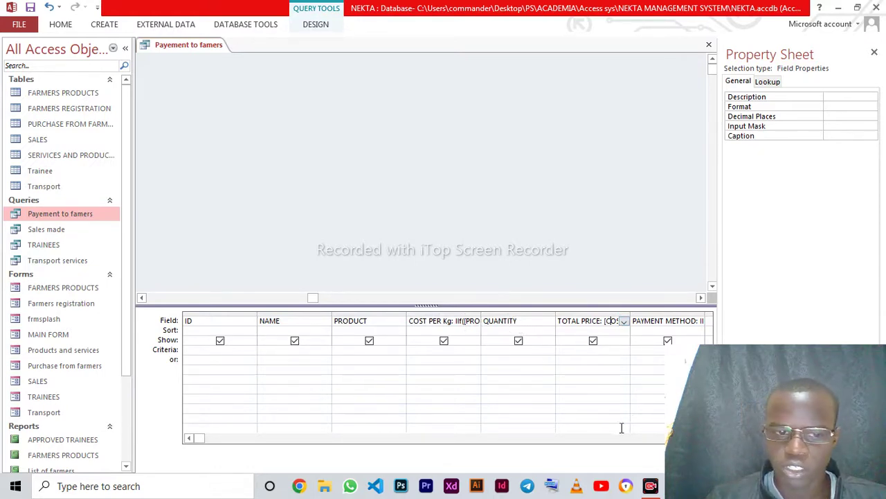
left_click(653, 439)
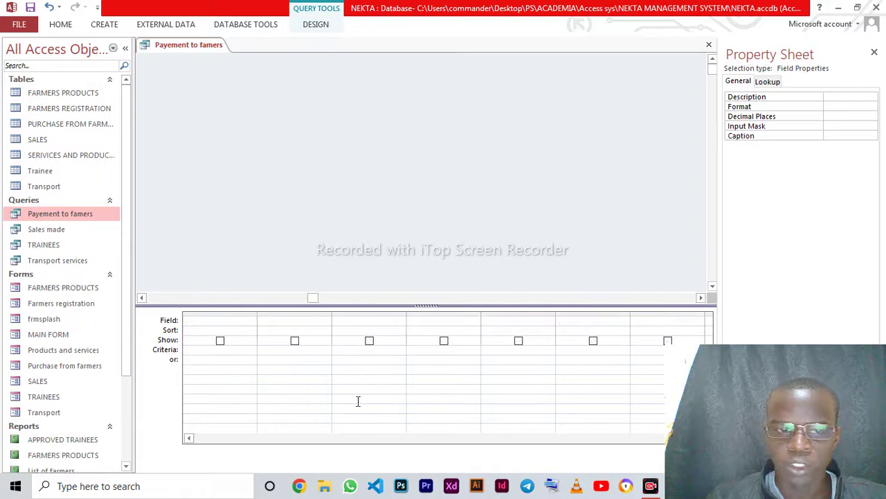
left_click(188, 439)
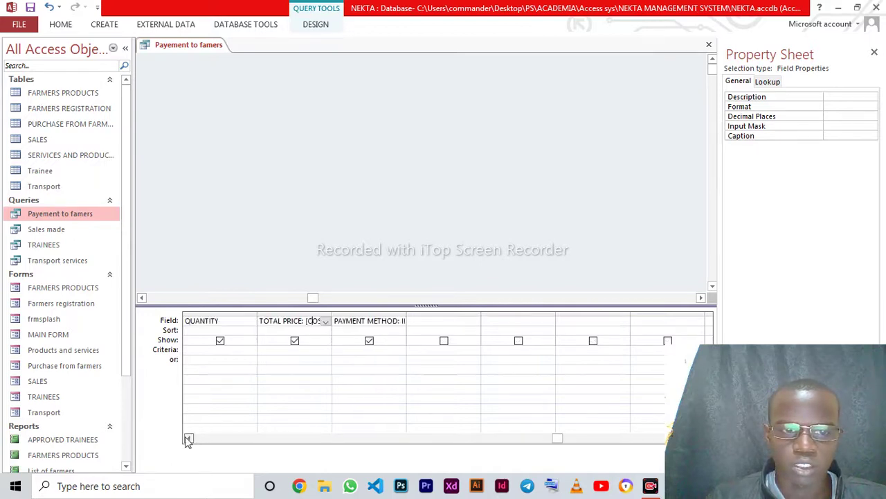
left_click(187, 439)
left_click(457, 320)
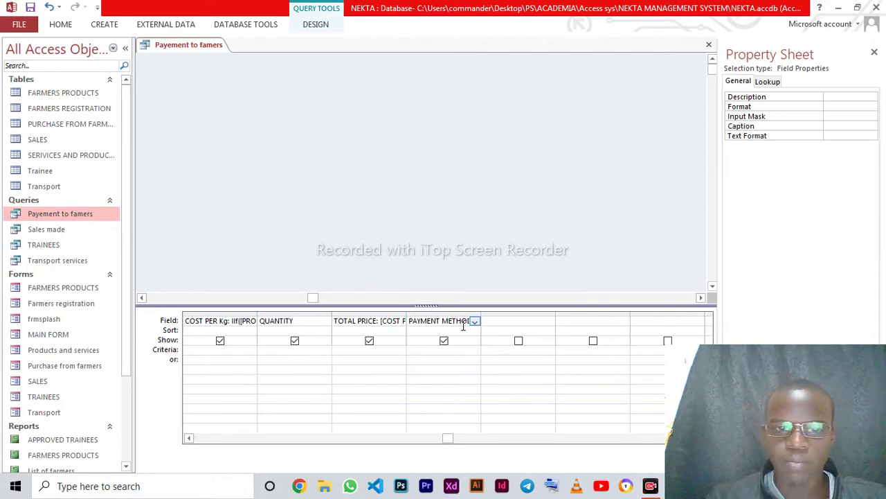
right_click(462, 320)
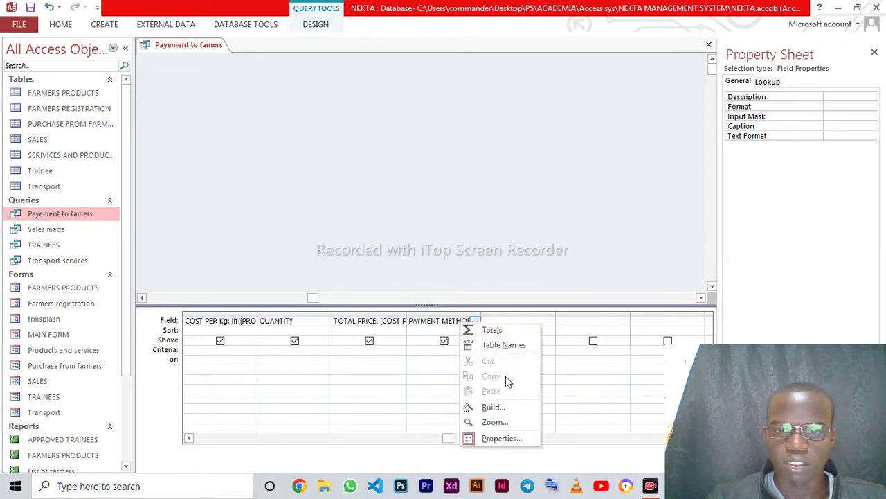
left_click(491, 407)
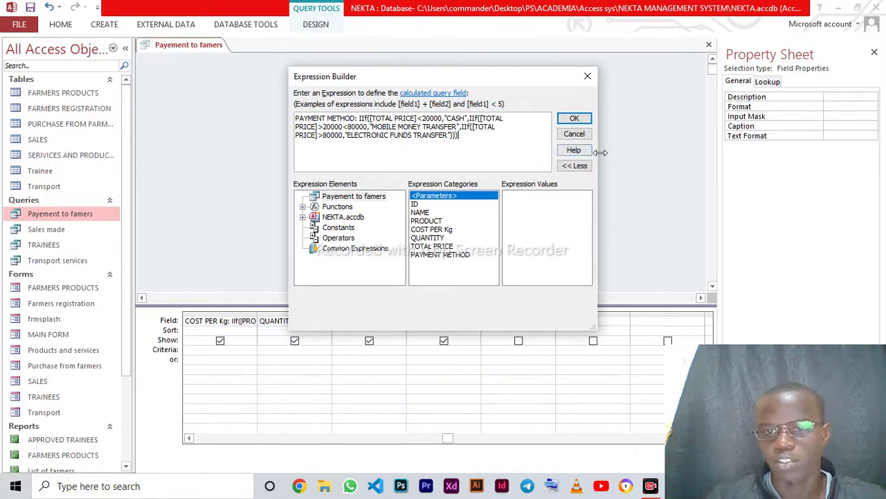
left_click(573, 121)
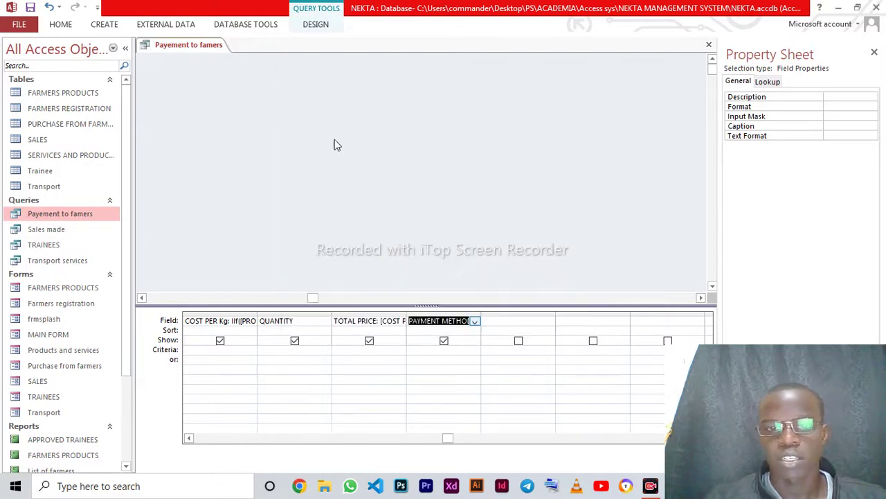
Run the Payement to famers query and go to the first record's cost per kg.
left_click(327, 26)
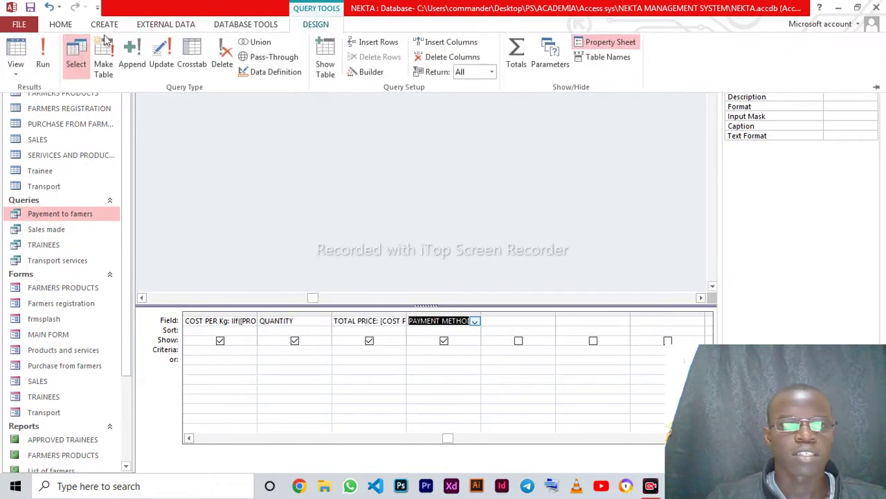
left_click(43, 55)
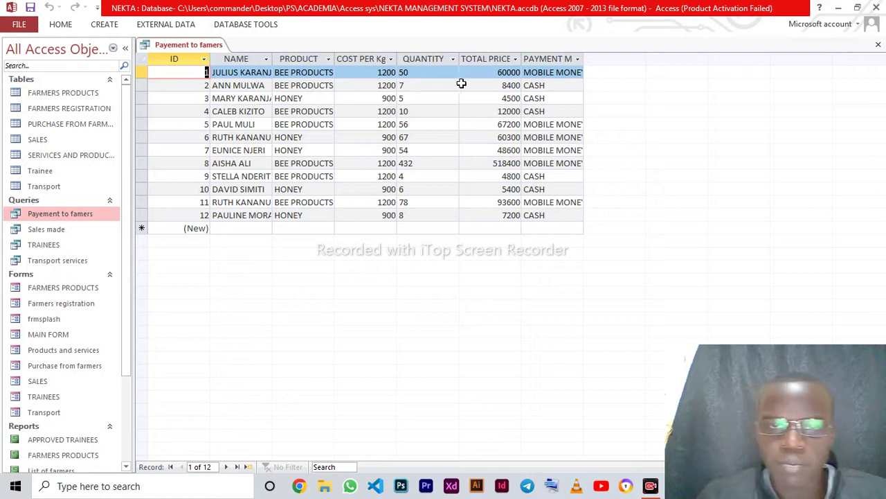
left_click(377, 72)
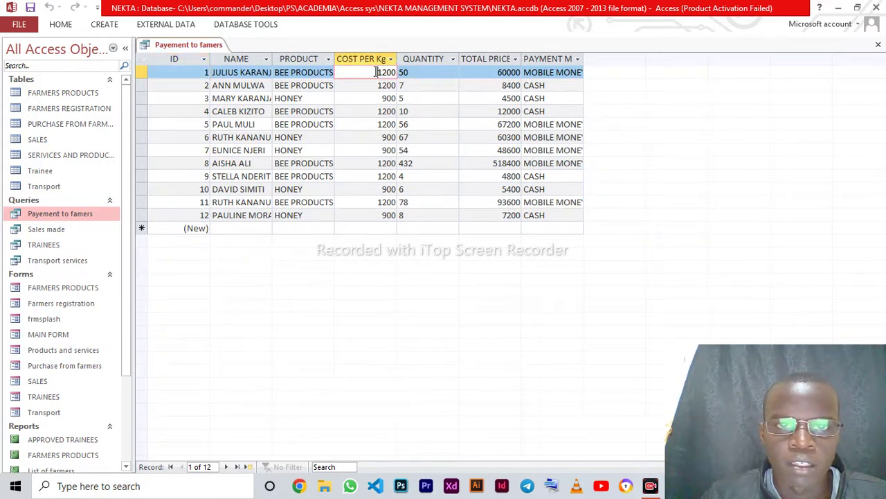
Change the first record's product to HONEY and back to BEE PRODUCTS to test the calculated price.
left_click(329, 72)
left_click(323, 86)
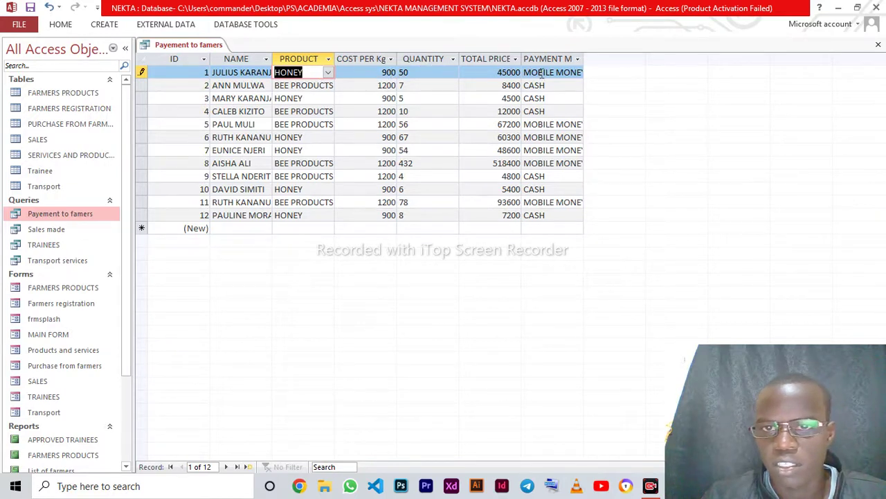
left_click(329, 72)
left_click(318, 98)
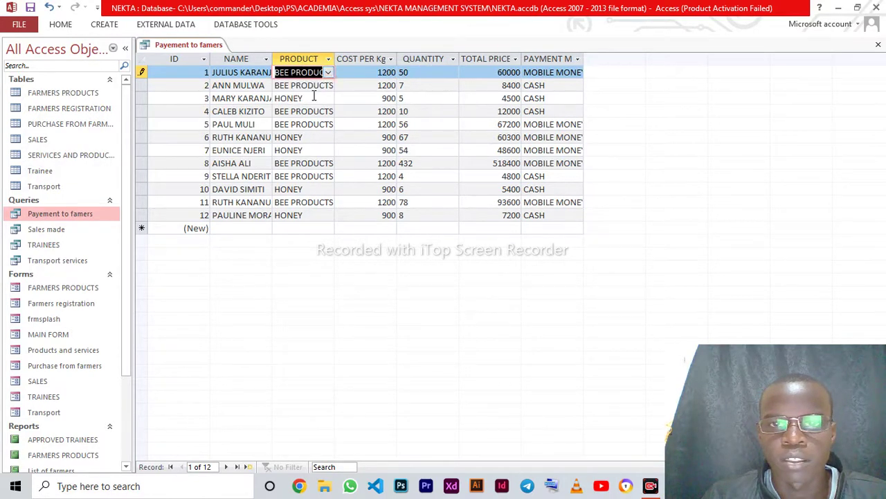
Set the first record's quantity to 500 and recalculate its total price.
left_click(413, 73)
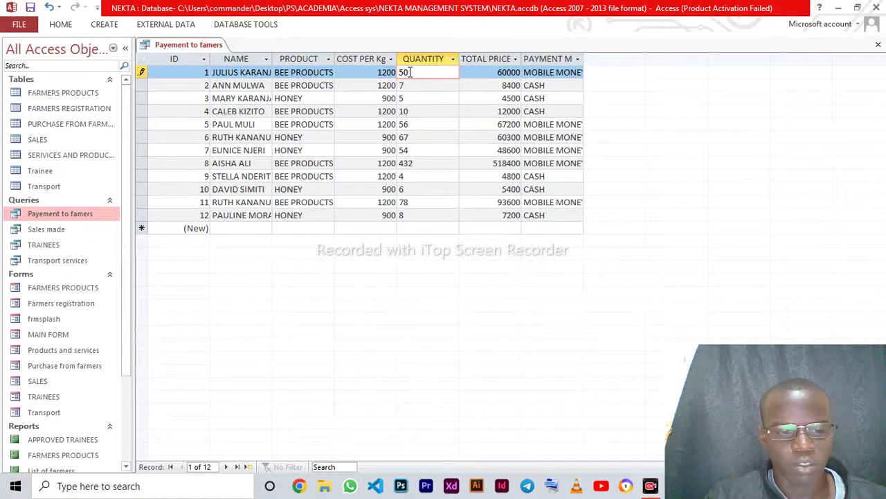
type("0")
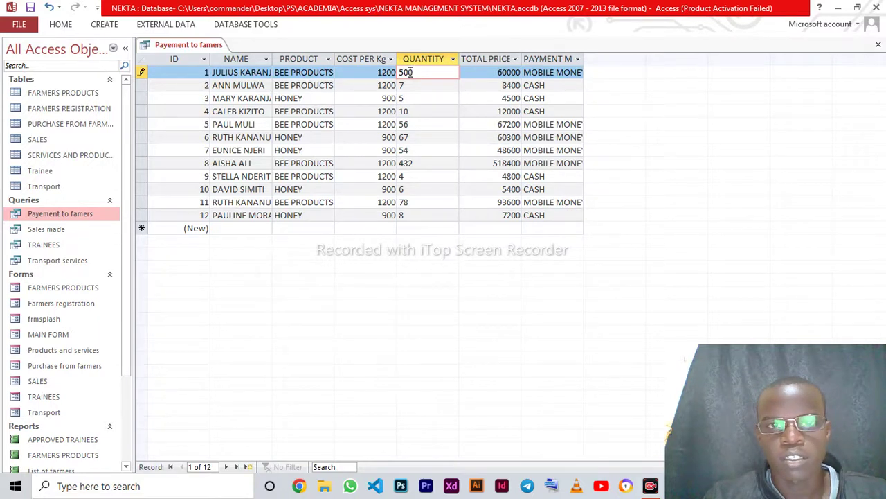
left_click(480, 73)
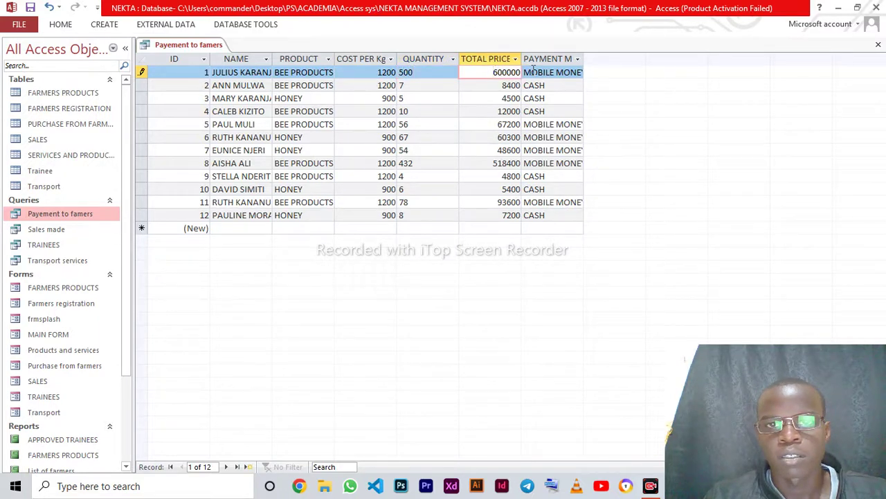
left_click(430, 75)
left_click(386, 77)
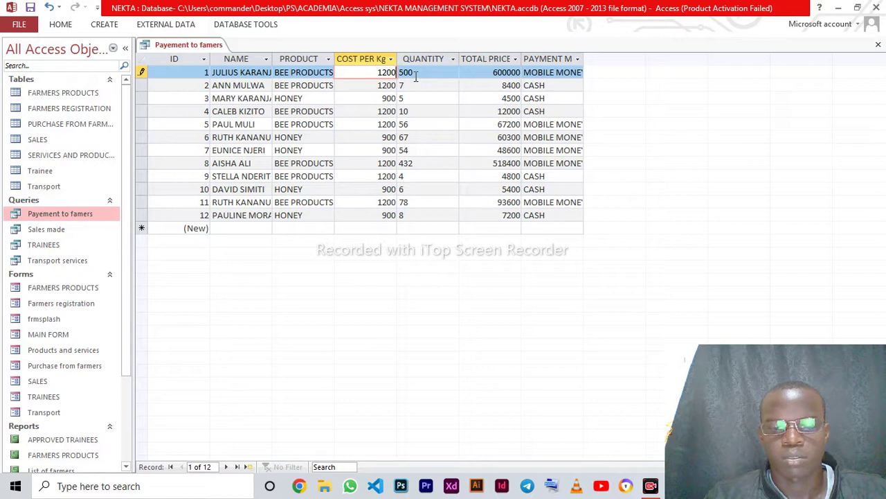
Set the first record's product to HONEY and commit the record.
left_click(317, 74)
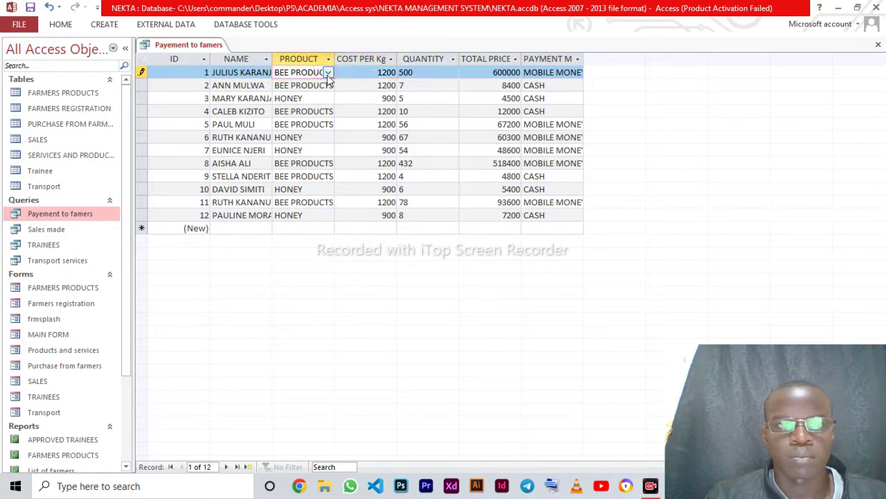
left_click(328, 73)
left_click(305, 84)
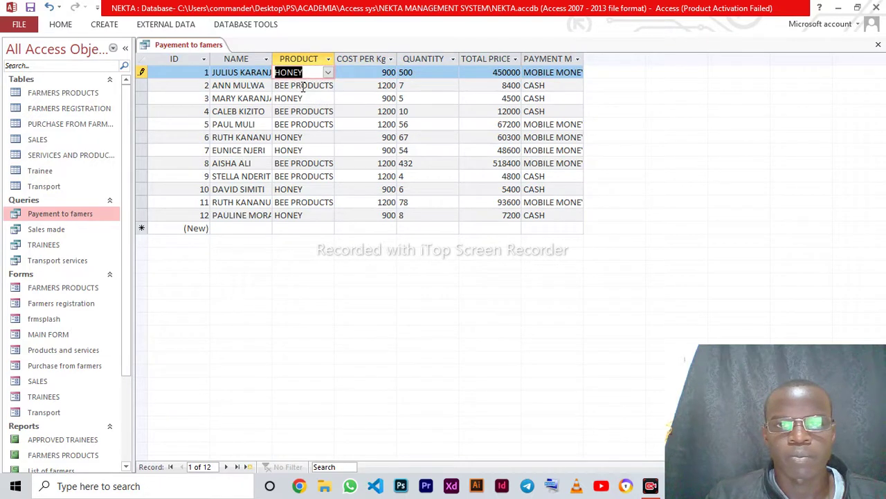
left_click(543, 73)
left_click(535, 85)
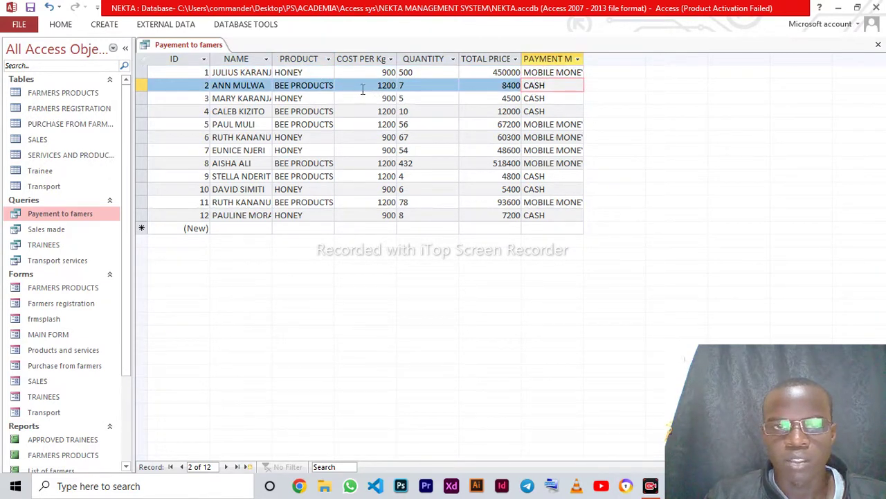
Set the first record's quantity to 50000 and commit the change.
left_click(430, 74)
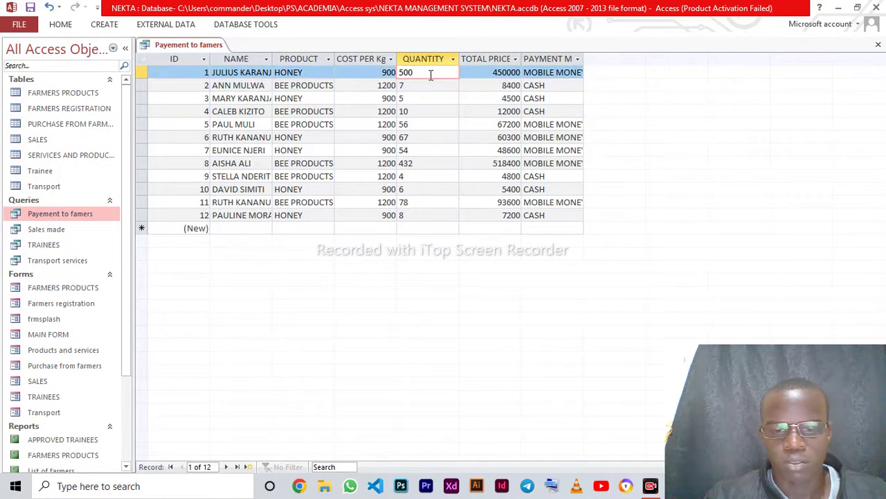
type("000")
left_click(415, 97)
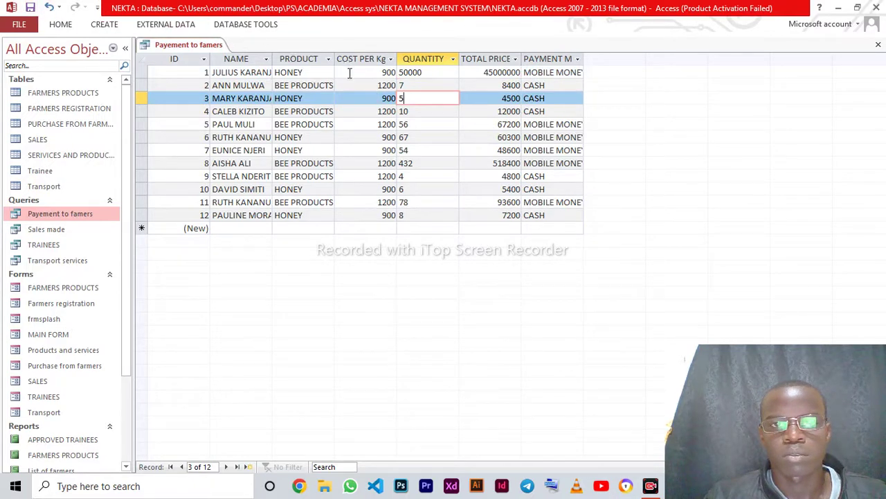
left_click(418, 72)
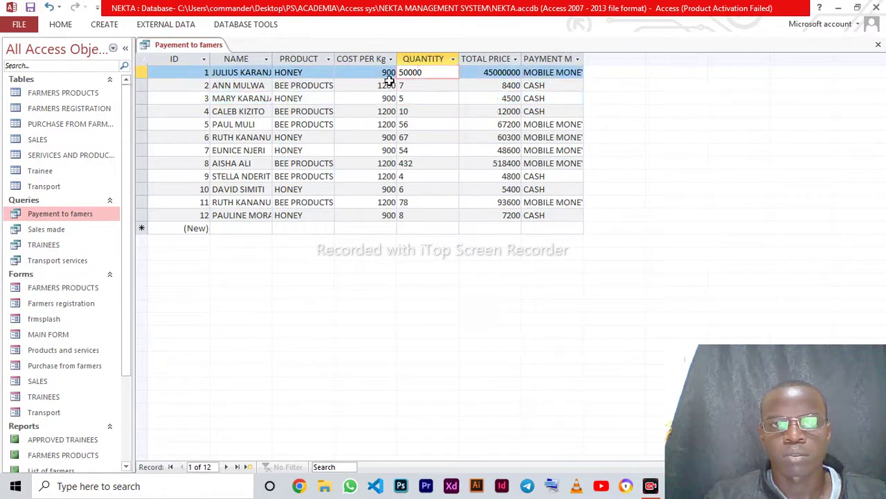
Set the second record's product to HONEY.
left_click(388, 84)
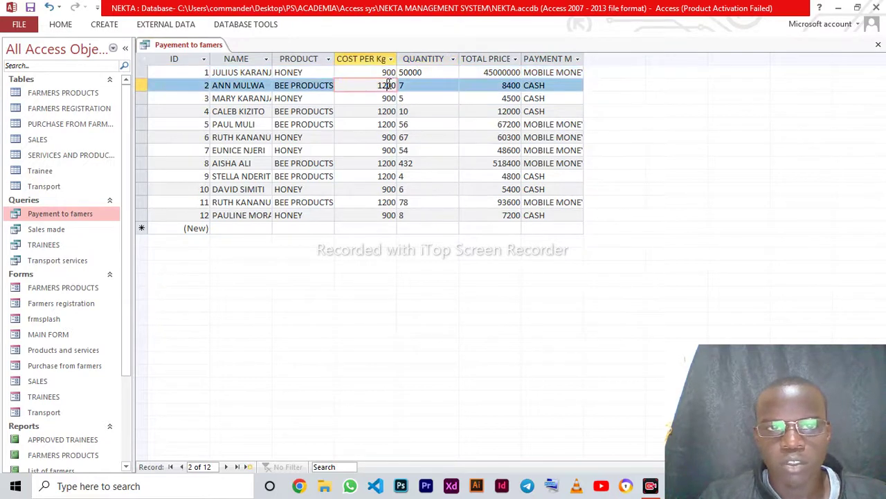
left_click(323, 86)
left_click(328, 85)
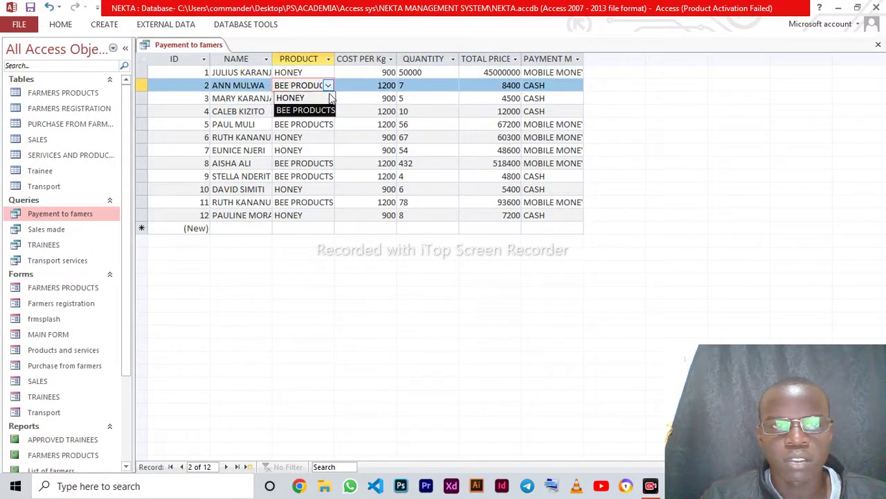
left_click(322, 98)
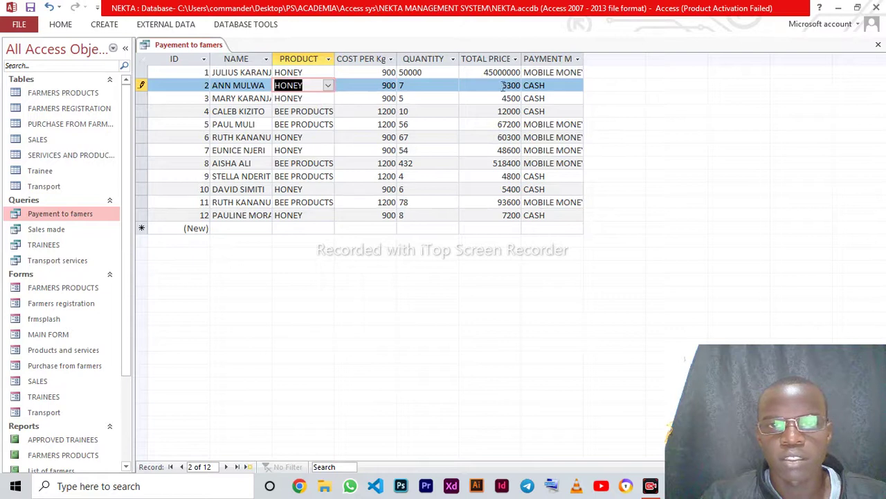
Set the second record's quantity to 700 and commit the change.
left_click(425, 85)
type("00")
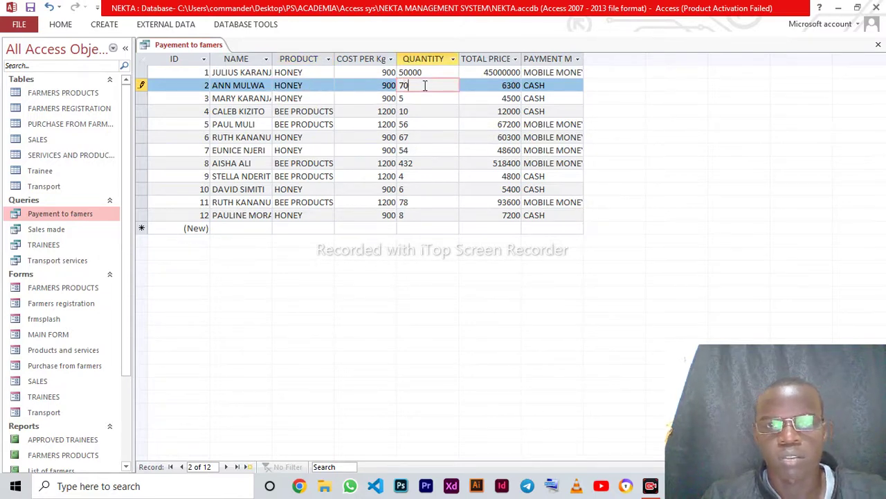
left_click(408, 105)
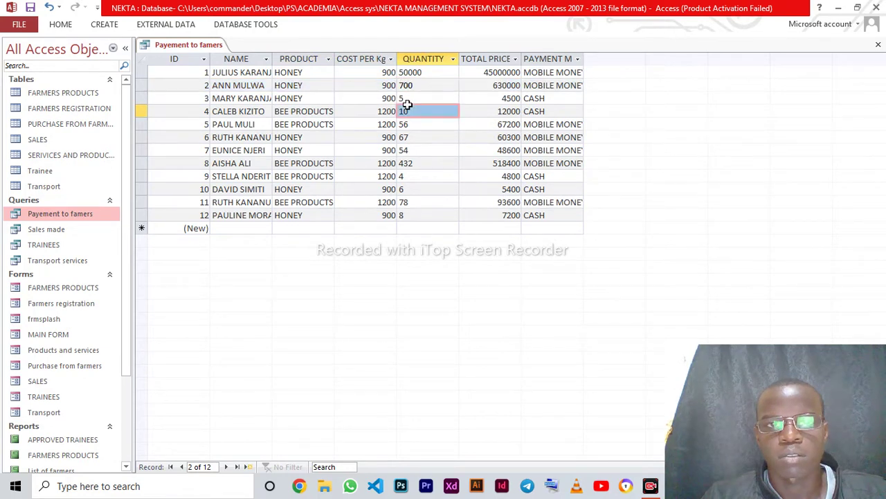
left_click(553, 86)
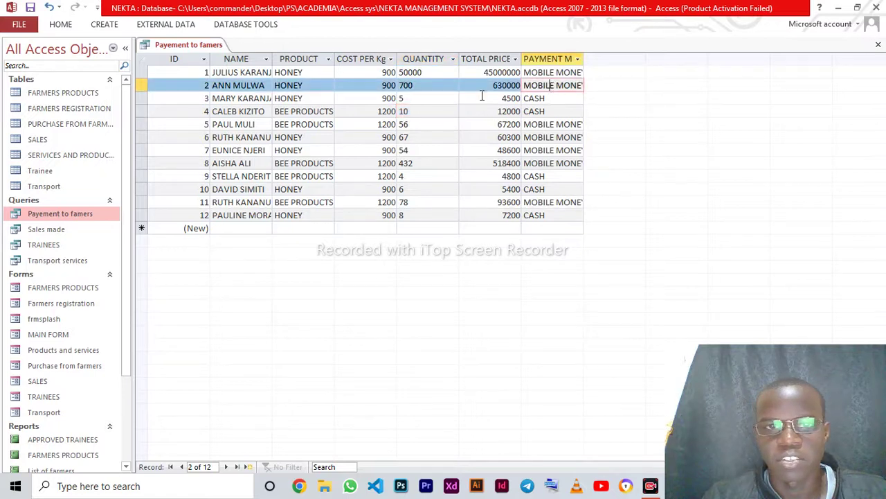
Set the third record's product to BEE PRODUCTS and its quantity to 500, recalculating the row.
left_click(386, 99)
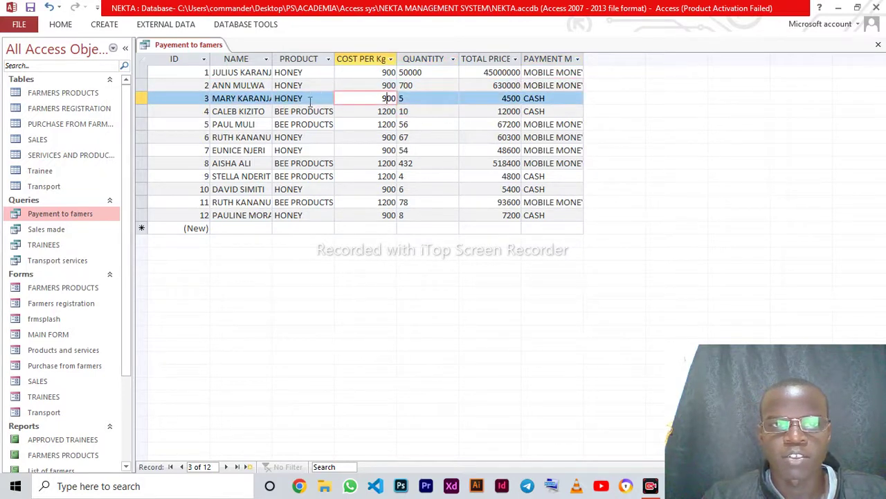
left_click(323, 100)
left_click(329, 98)
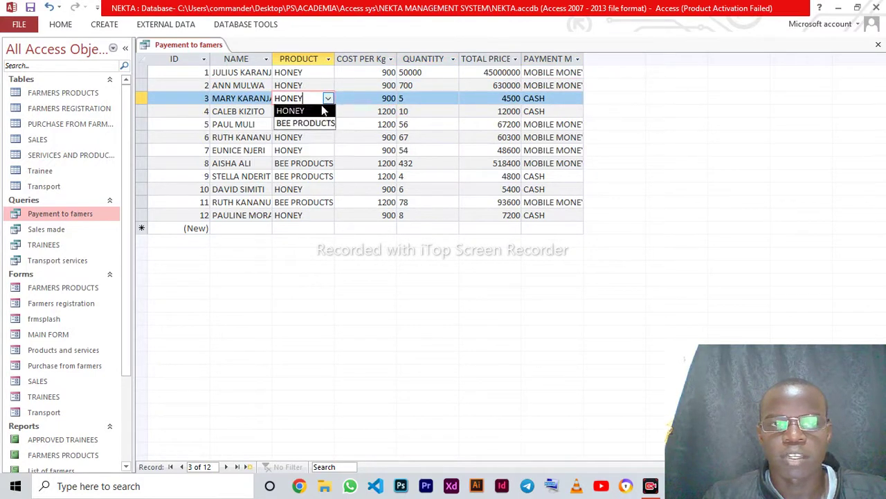
left_click(303, 122)
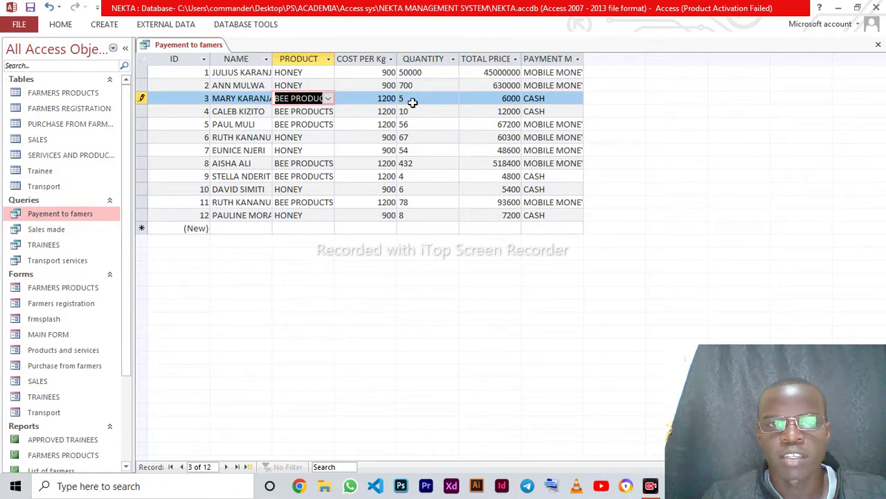
left_click(418, 99)
type("00")
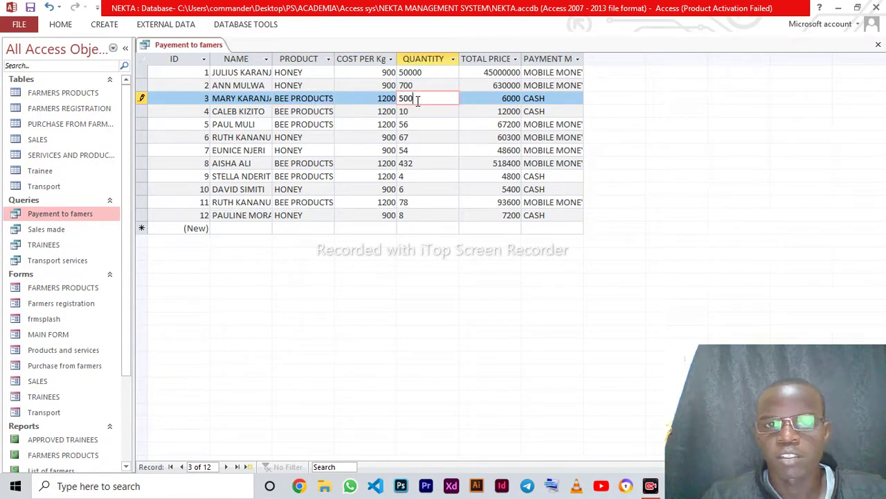
left_click(538, 101)
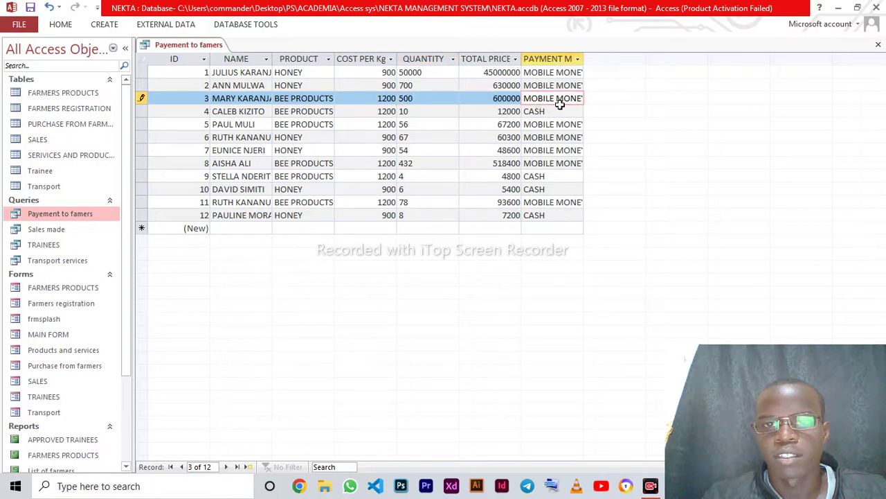
Set the fifth record's product to HONEY.
left_click(320, 125)
left_click(329, 125)
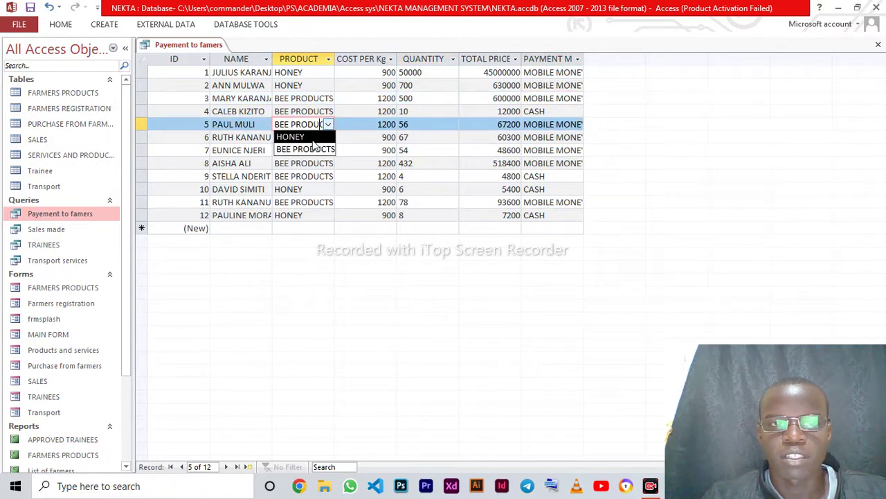
left_click(315, 136)
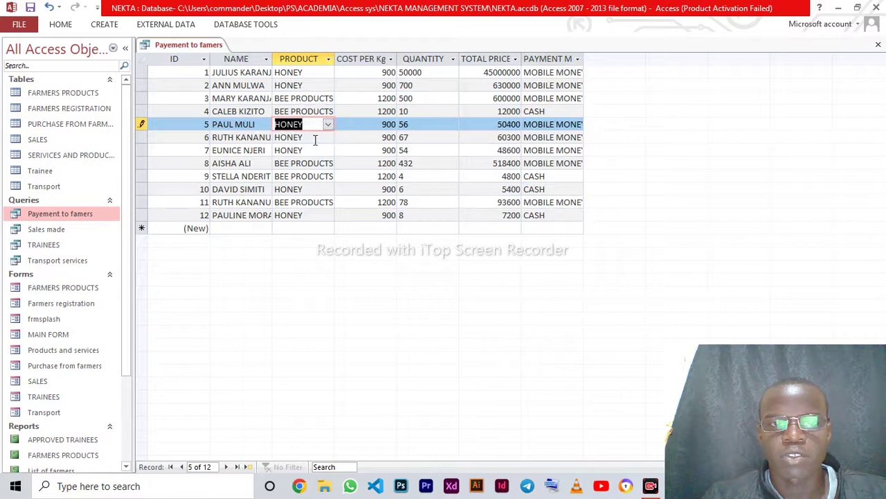
Set the fifth record's quantity to 560000000 and commit the record to recalculate its total price.
left_click(450, 123)
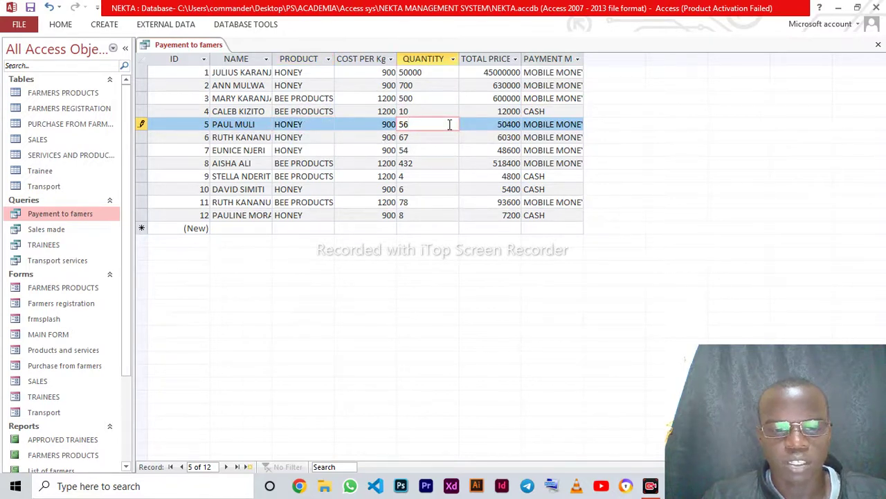
type("0000000")
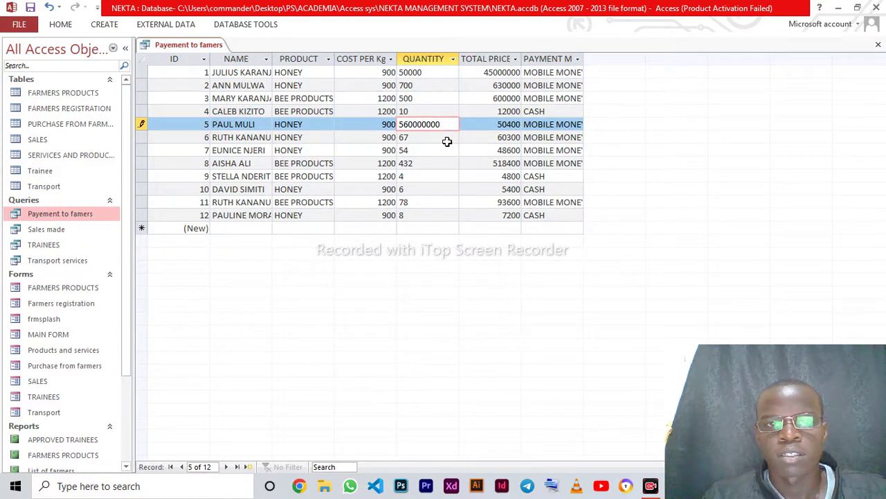
key("Down")
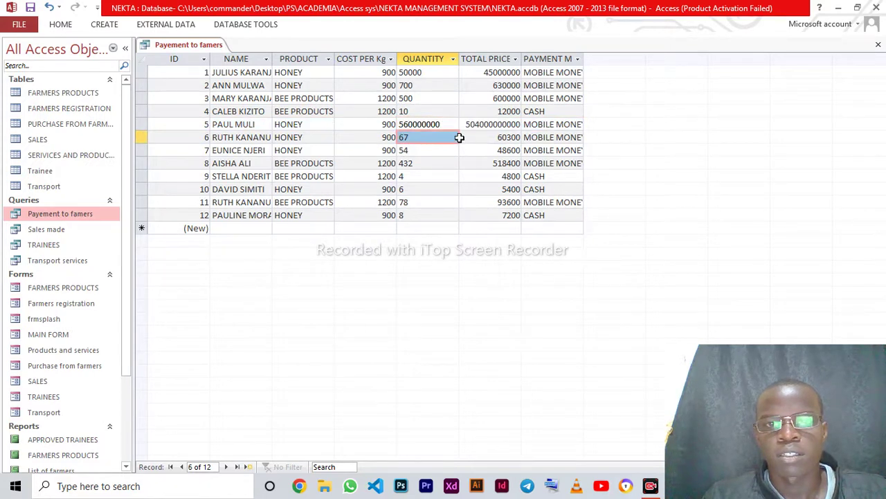
key("Up")
key("shift+space")
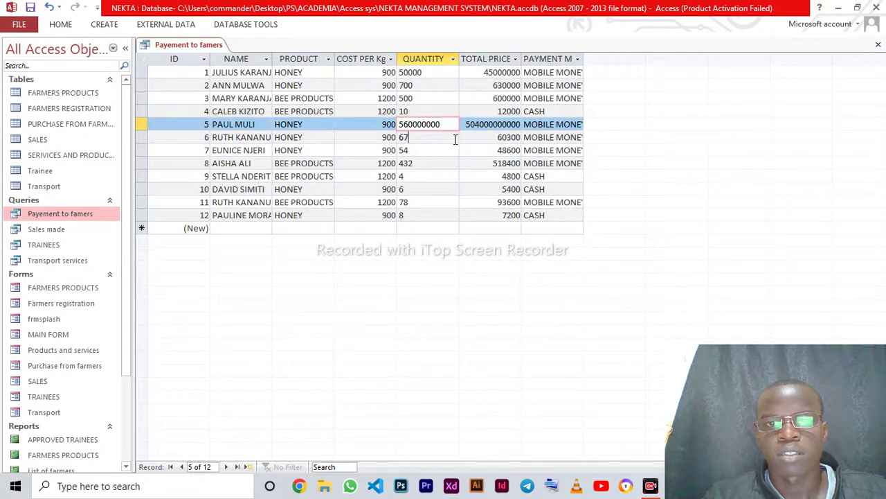
key("Down")
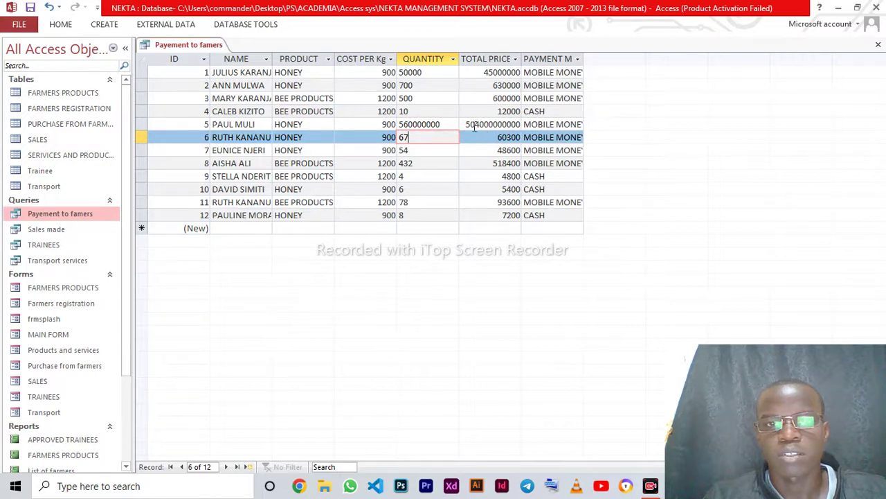
Set the fifth record's quantity to 5 and commit the change.
left_click(448, 125)
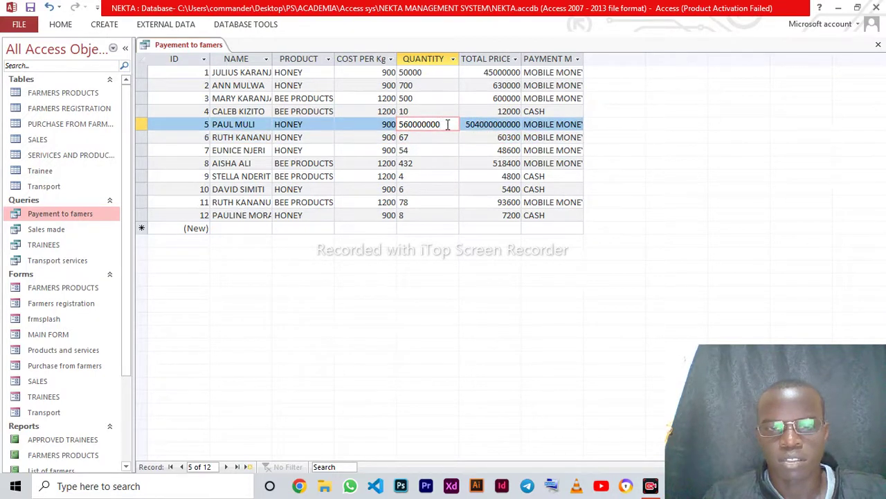
key("BackSpace")
key("BackSpace")
key("BackSpace")
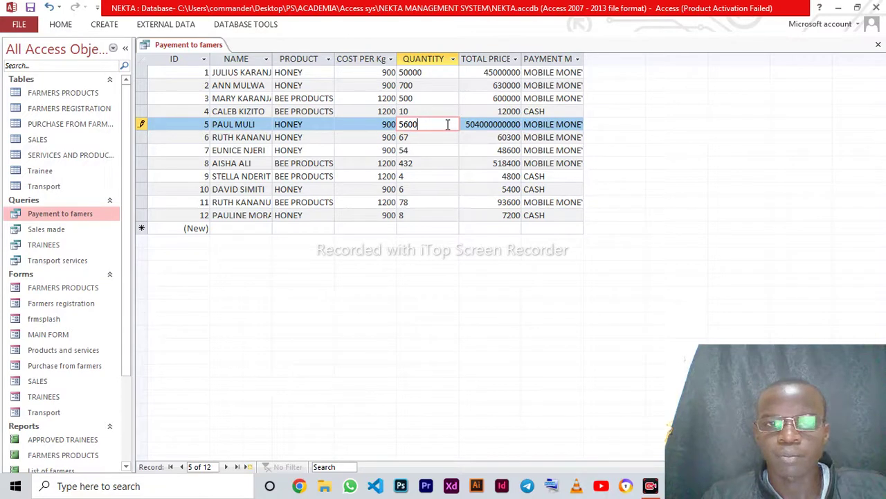
key("BackSpace")
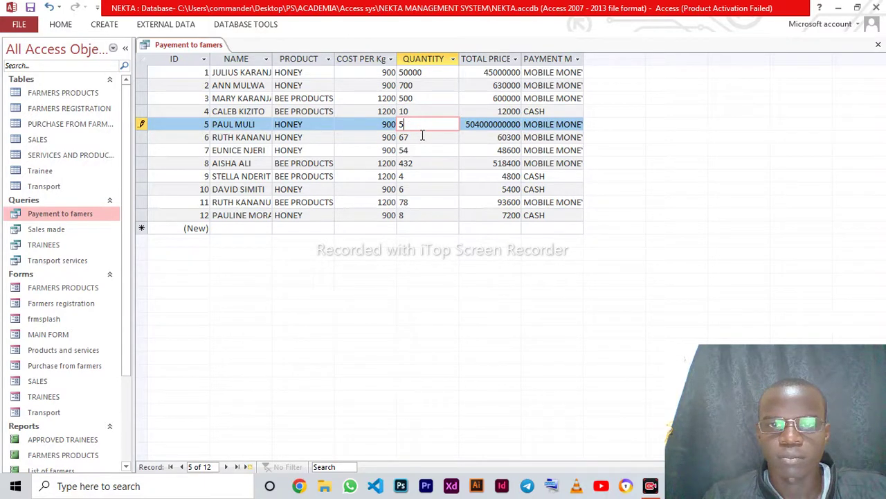
left_click(406, 148)
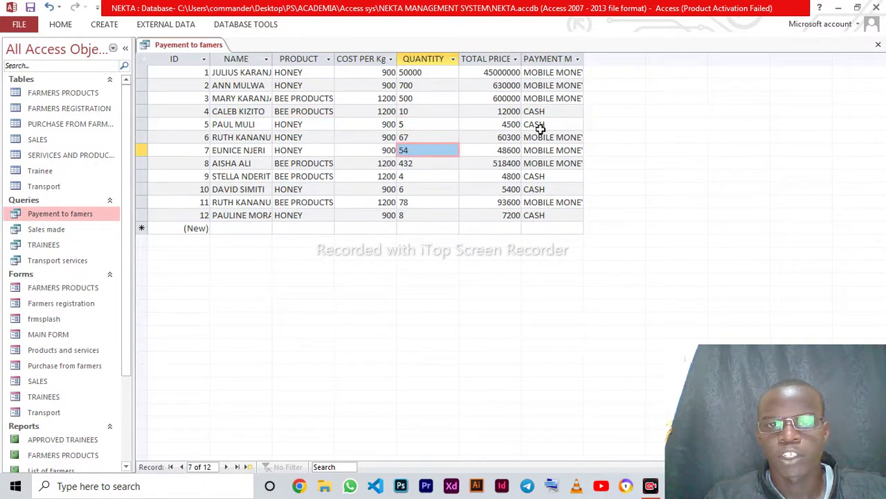
left_click(554, 214)
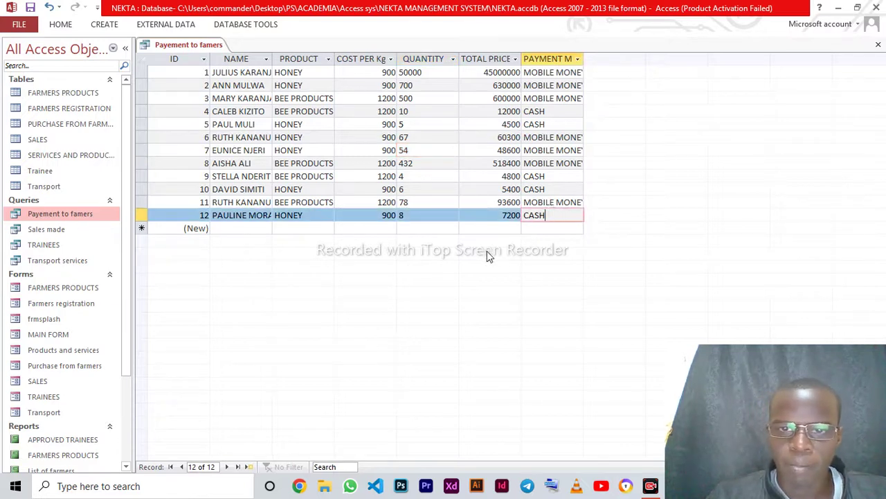
left_click(352, 189)
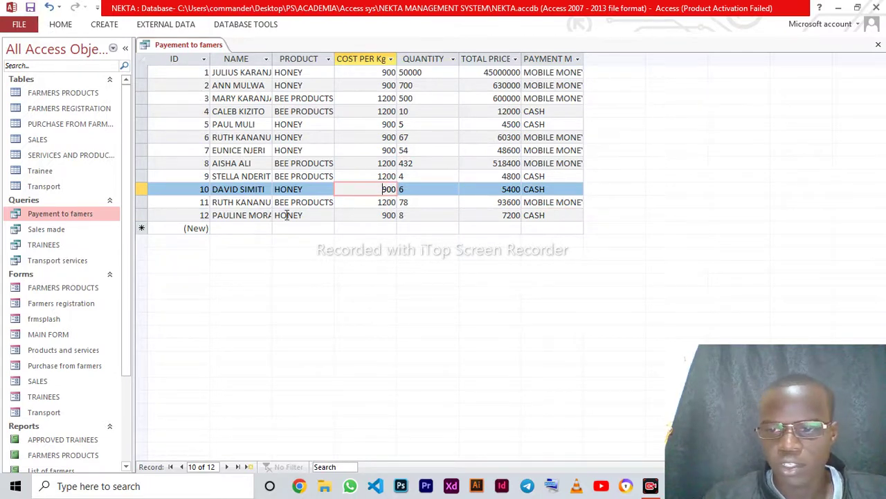
Open the Sales made query and view the ITEM SOLD choices for the first sale.
double_click(90, 232)
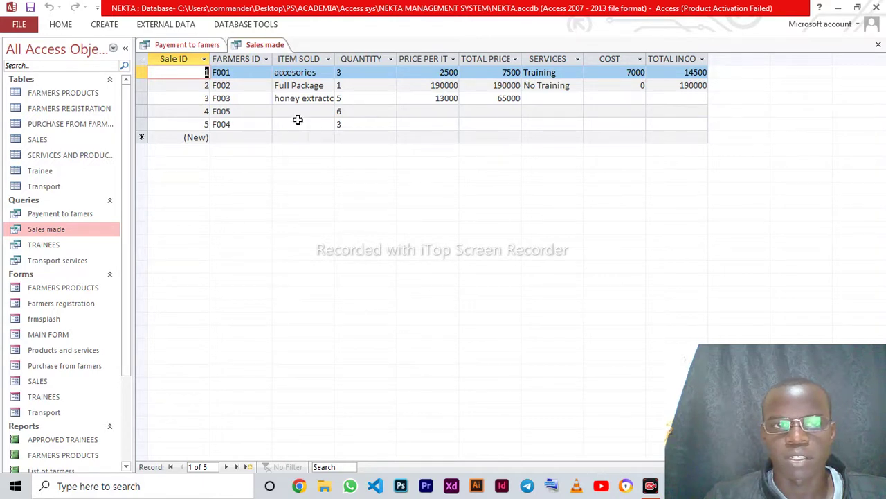
left_click(309, 72)
left_click(328, 73)
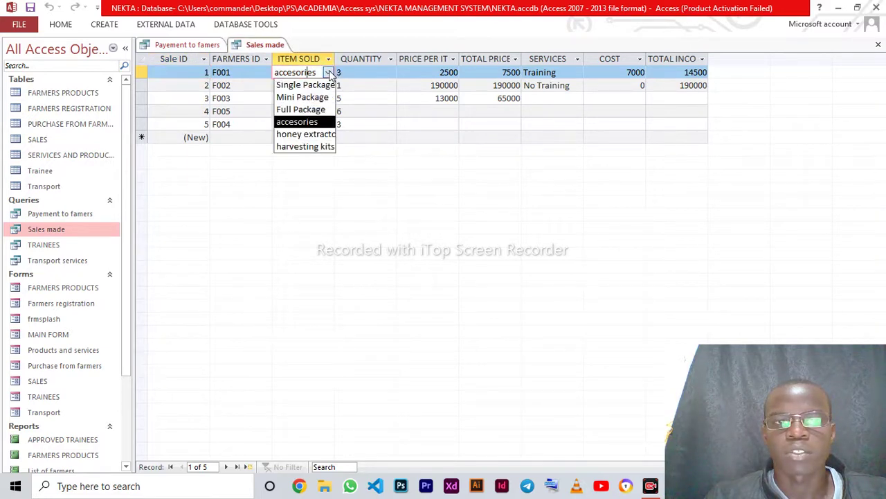
left_click(374, 72)
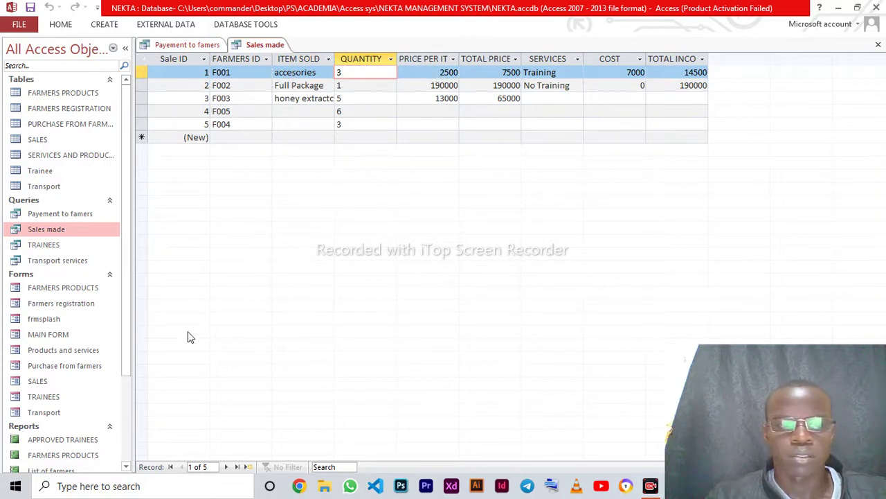
key("Down")
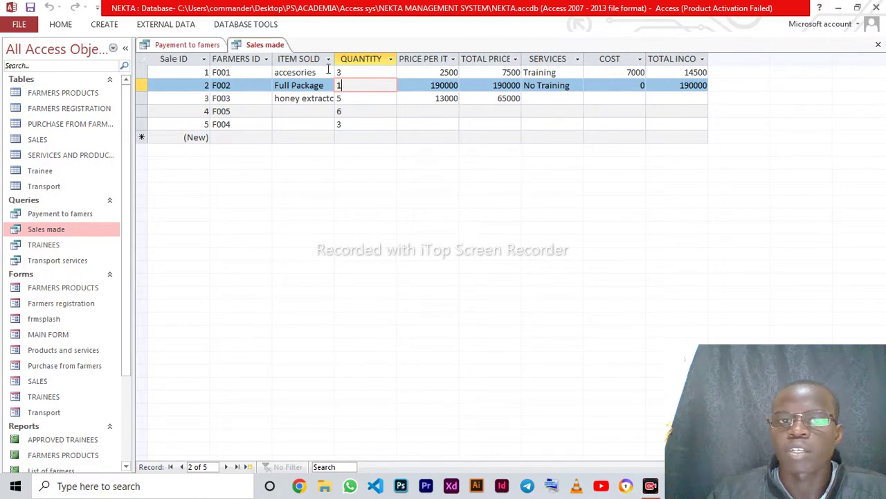
Switch the Sales made query to Design View and review the PRICE PER ITEM expression in the Expression Builder.
right_click(258, 44)
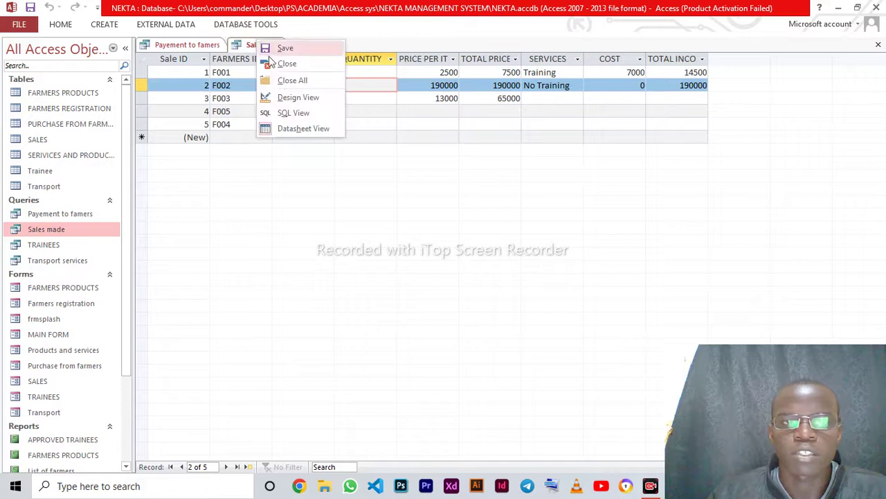
left_click(299, 99)
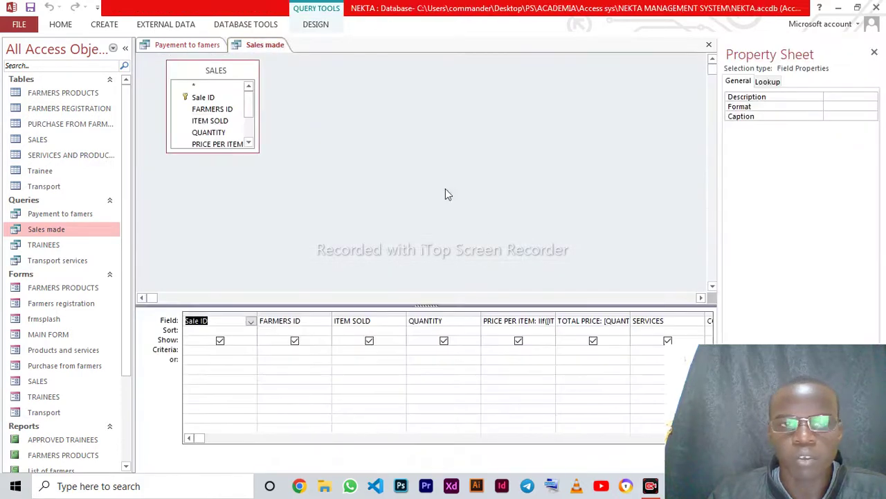
left_click(528, 323)
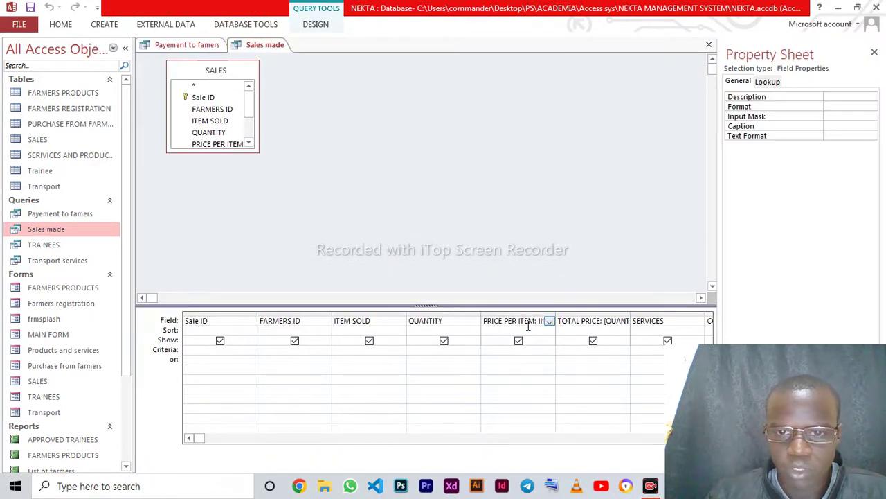
right_click(527, 326)
left_click(549, 412)
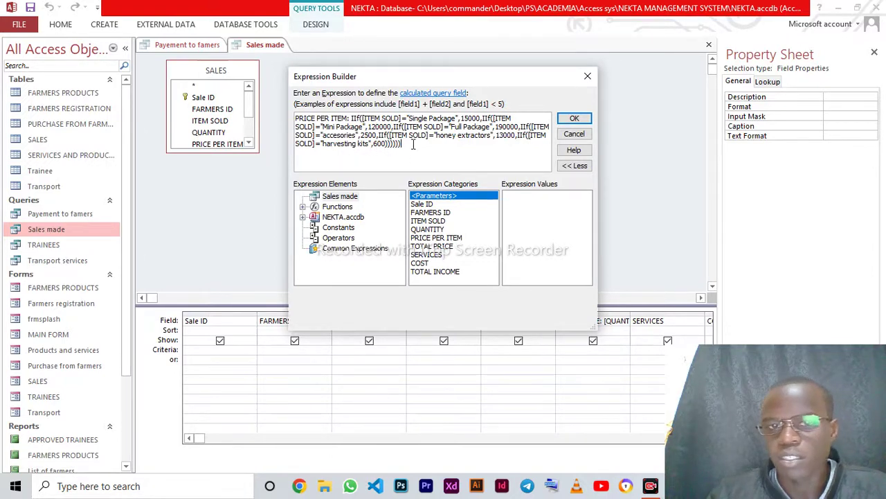
left_click(571, 120)
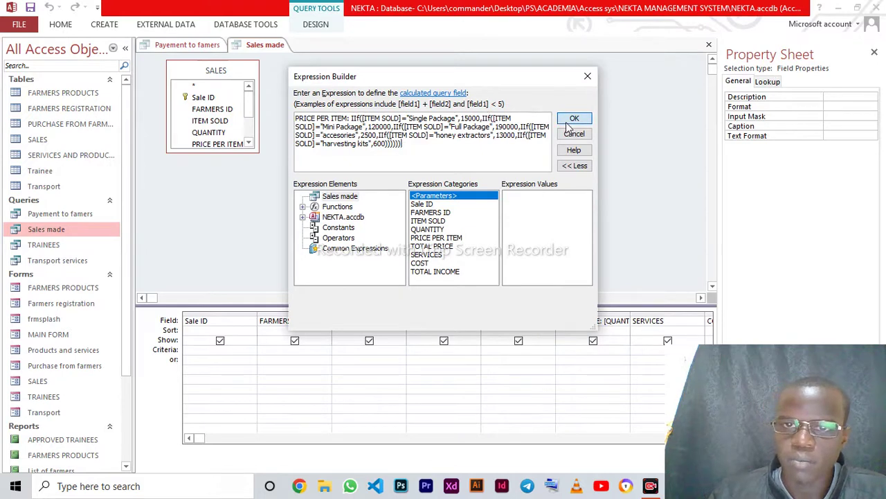
Inspect the TOTAL PRICE and TOTAL INCOME fields and review the COST expression in the Expression Builder.
left_click(602, 320)
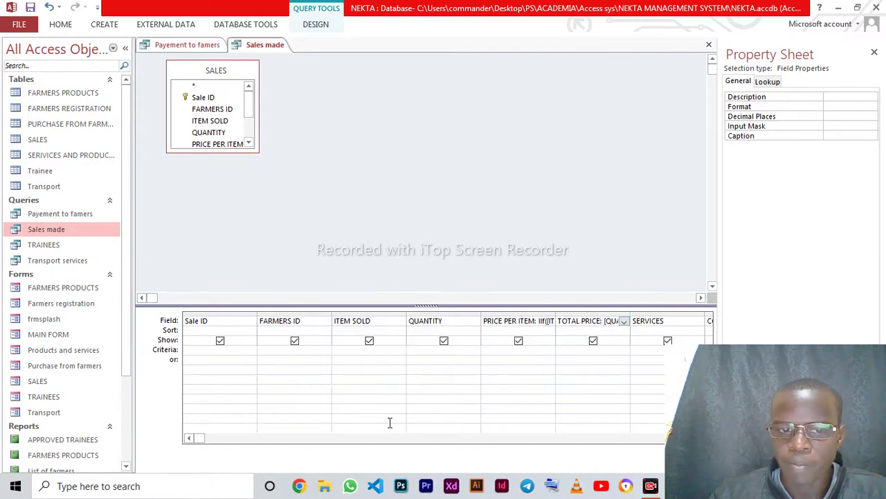
left_click(214, 439)
left_click(315, 320)
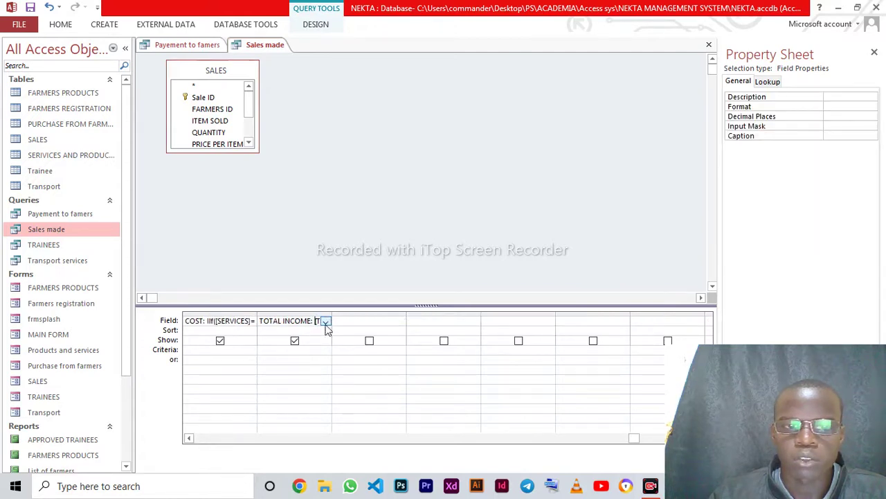
left_click(239, 324)
right_click(239, 325)
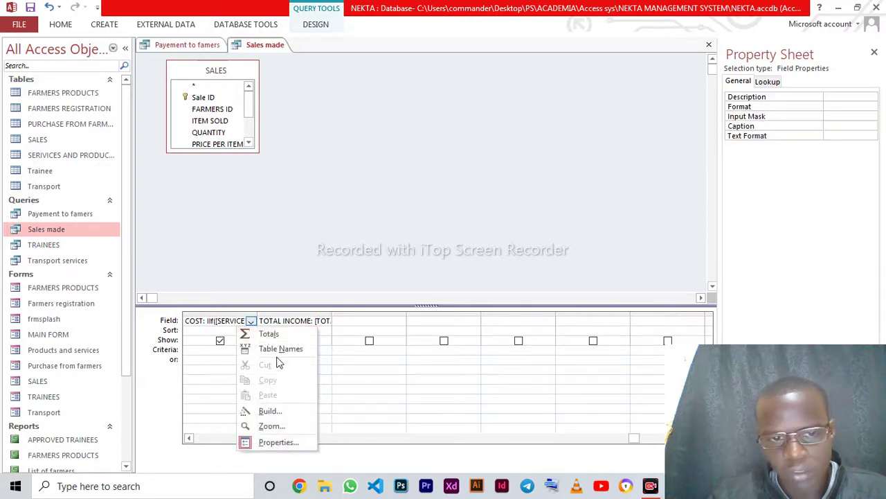
left_click(277, 412)
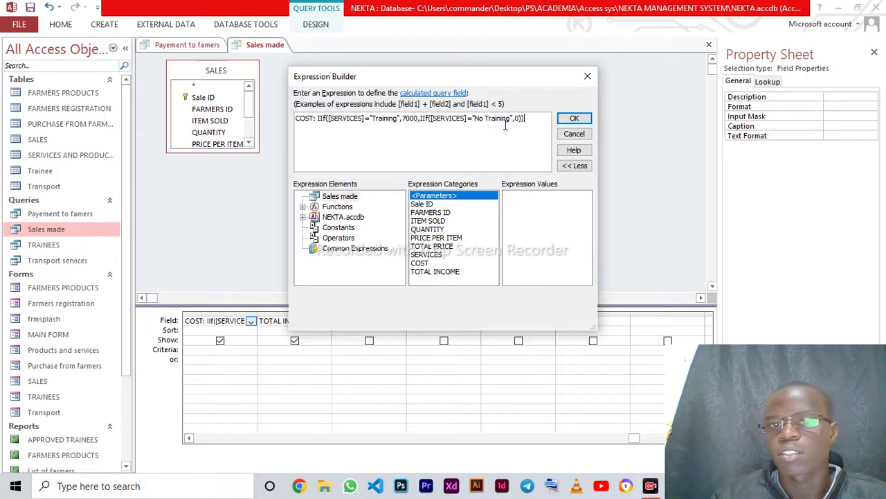
left_click(574, 119)
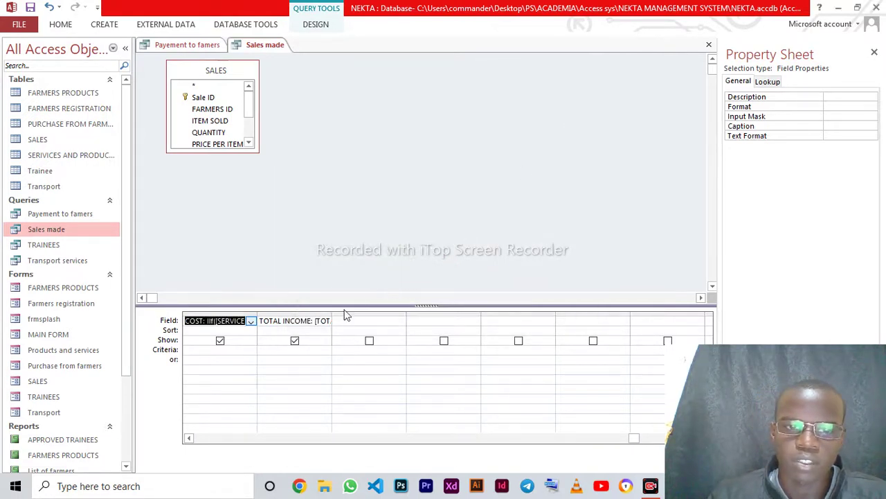
Review the TOTAL INCOME expression in the Expression Builder, close it, and run the Sales made query.
left_click(309, 320)
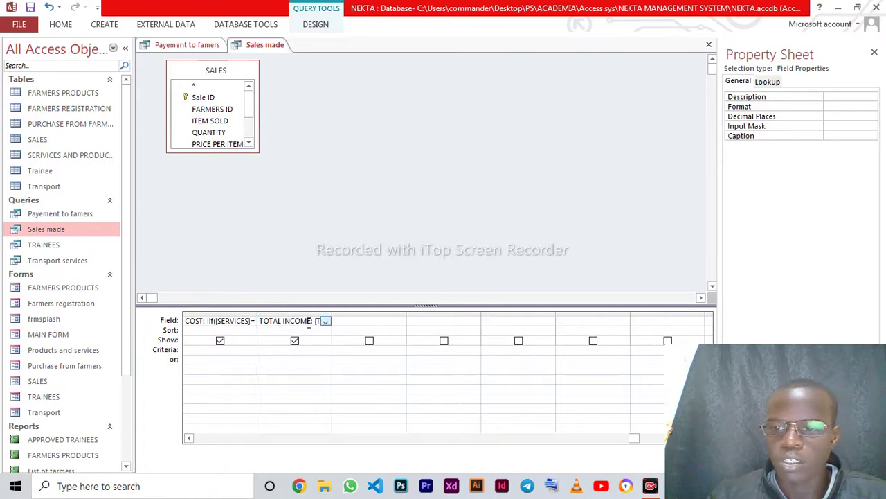
right_click(309, 320)
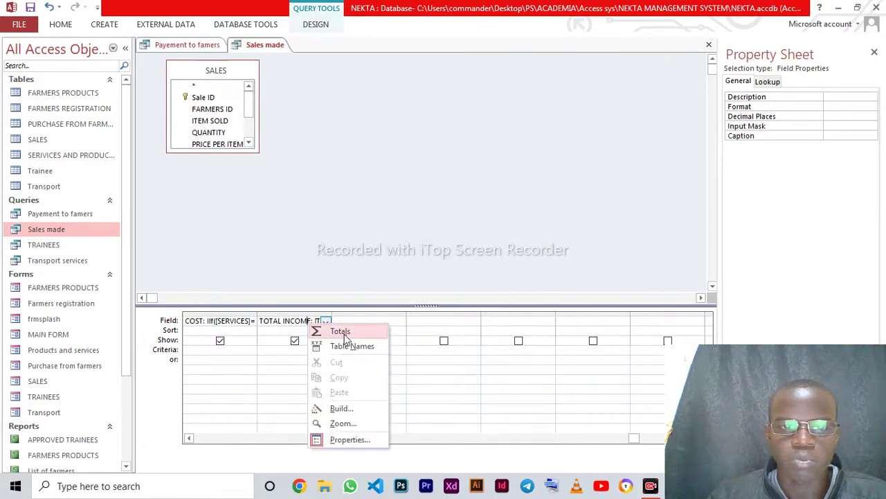
left_click(344, 408)
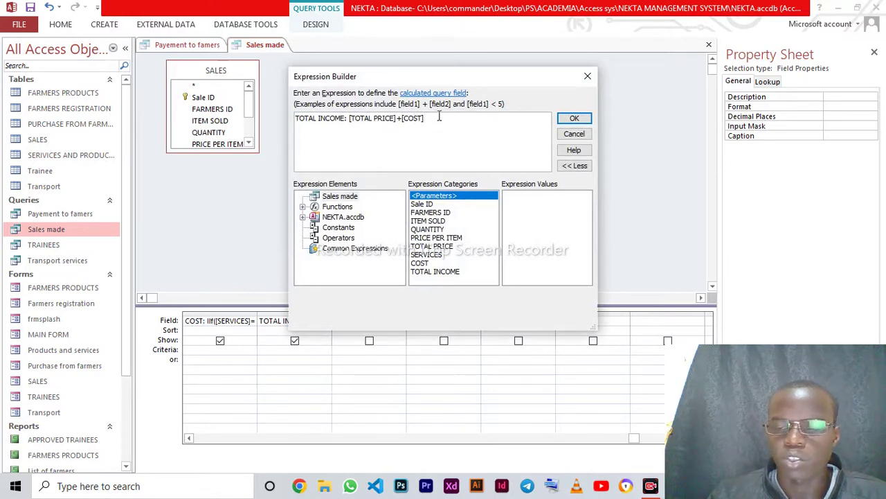
left_click(574, 119)
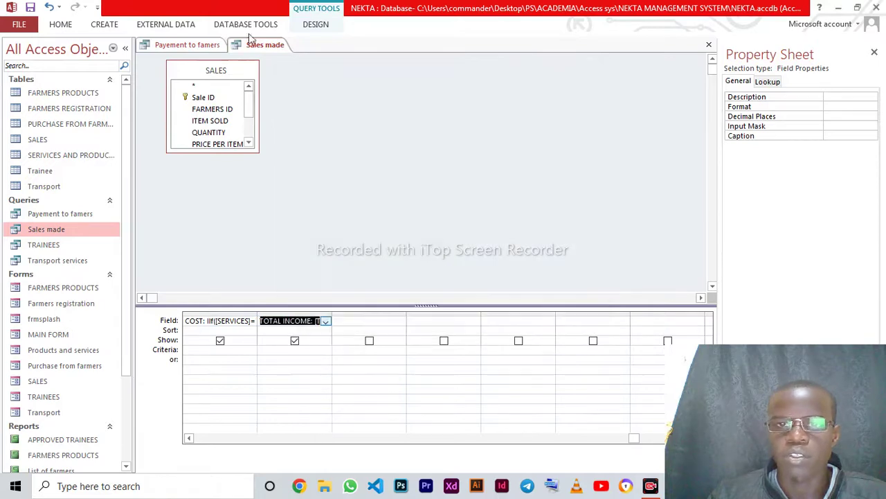
left_click(305, 27)
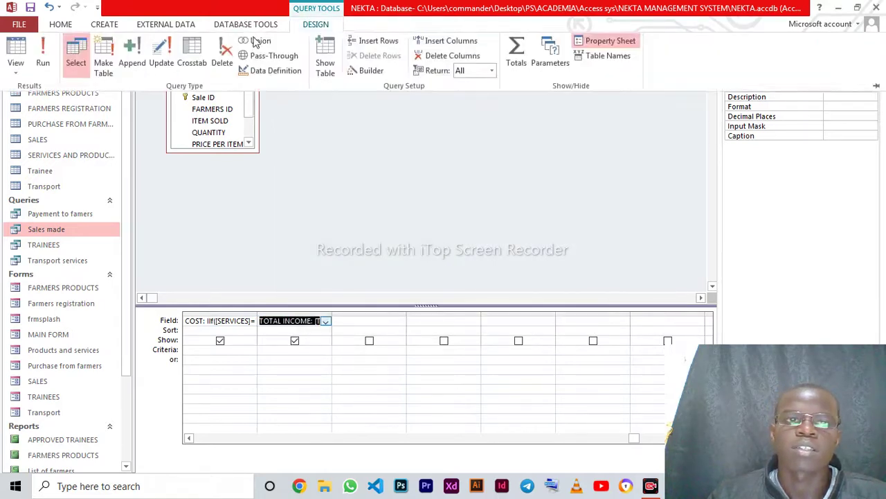
left_click(54, 57)
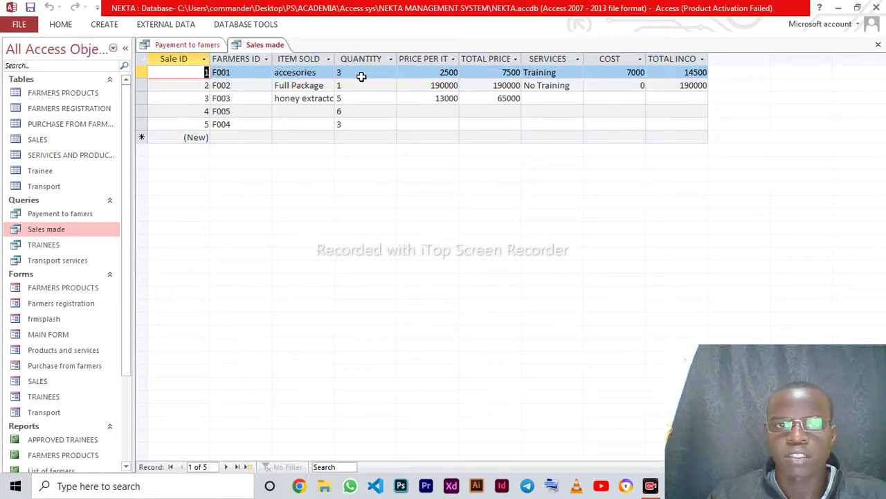
Set the fourth sale's ITEM SOLD to accesories and its SERVICES value to Training.
left_click(311, 111)
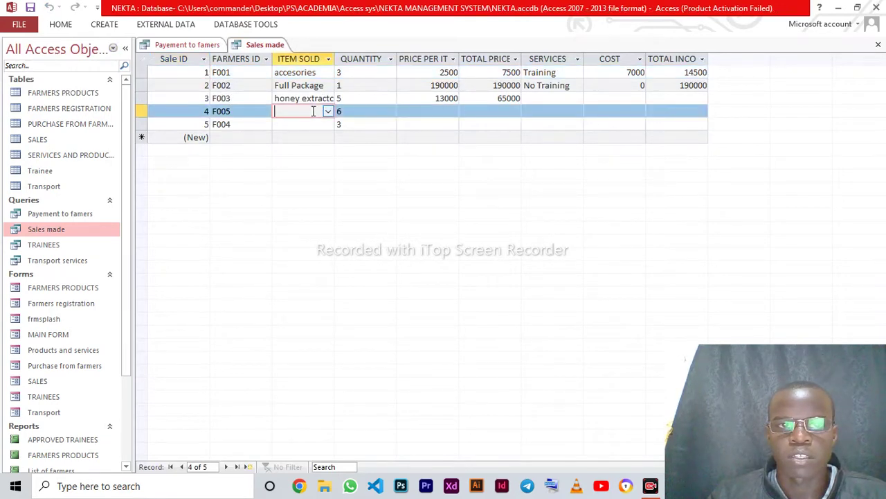
left_click(328, 111)
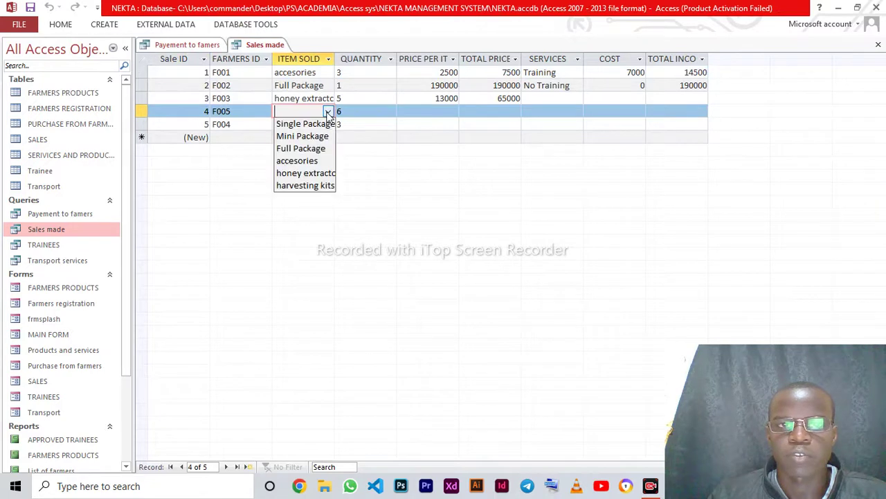
left_click(321, 162)
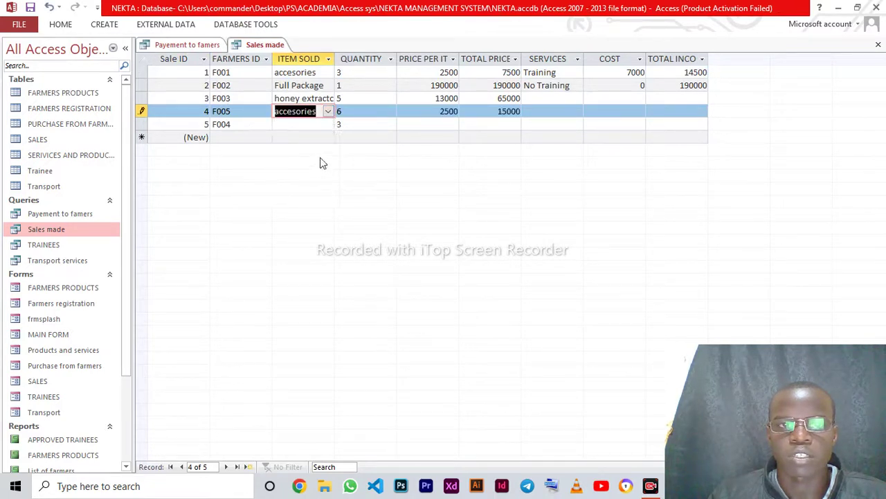
left_click(542, 113)
left_click(577, 110)
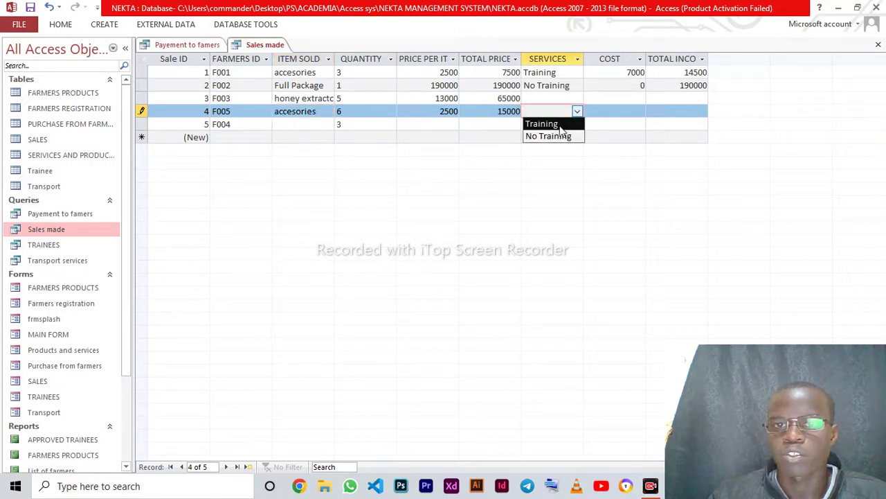
left_click(559, 124)
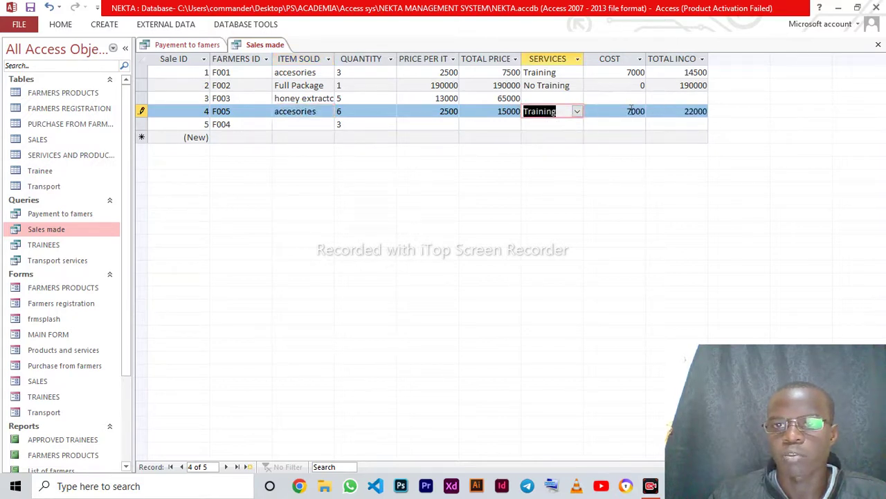
Set the SERVICES value of the third sale to Training.
left_click(553, 99)
left_click(577, 99)
left_click(558, 112)
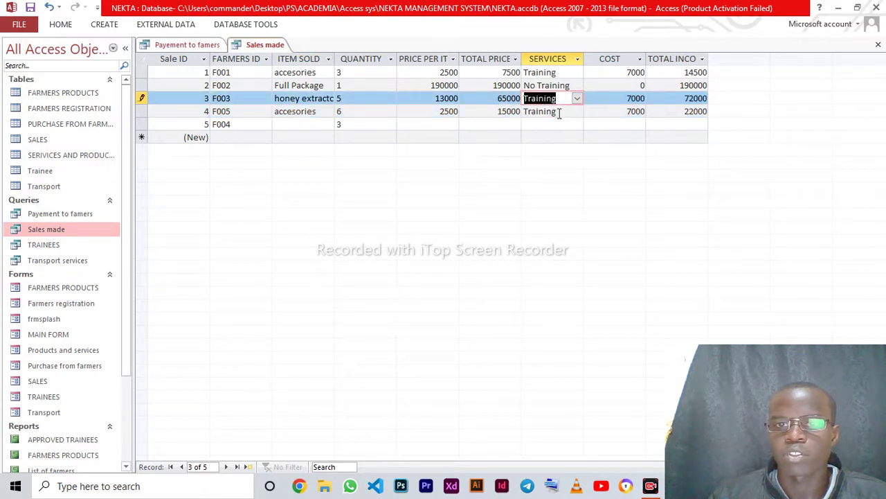
Set the fifth sale's ITEM SOLD to harvesting kits and its SERVICES value to Training, and save the record.
left_click(311, 124)
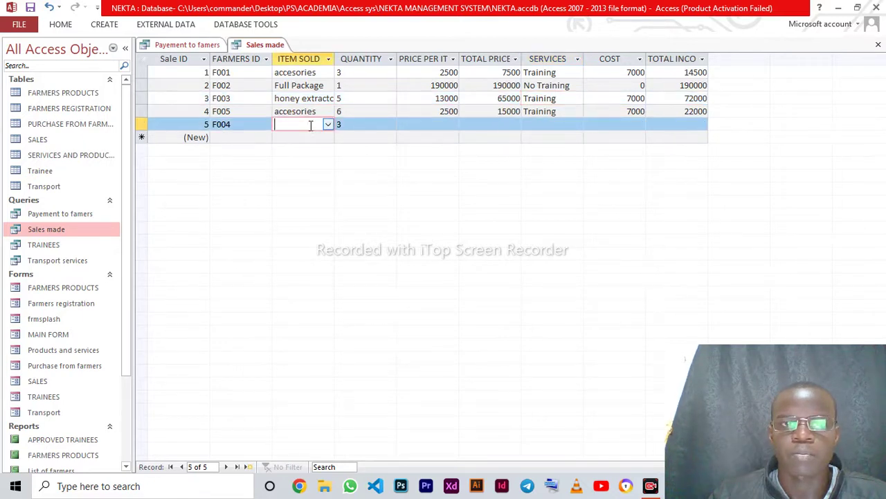
left_click(328, 124)
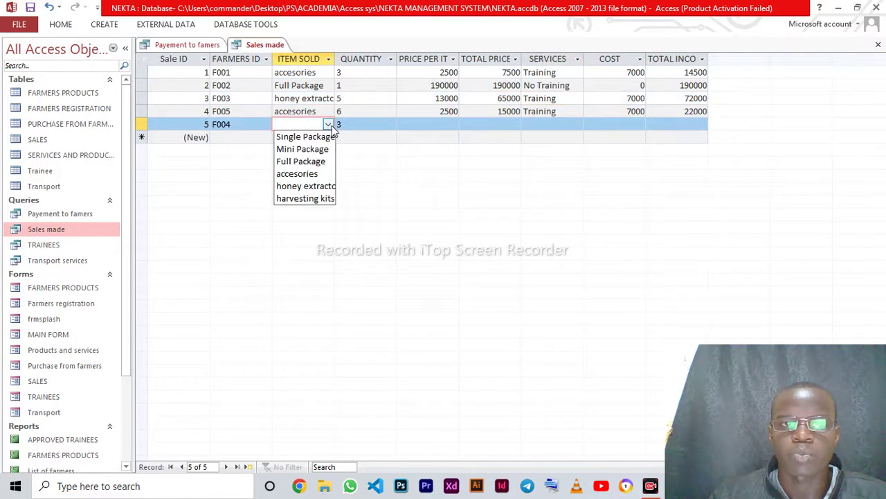
left_click(306, 199)
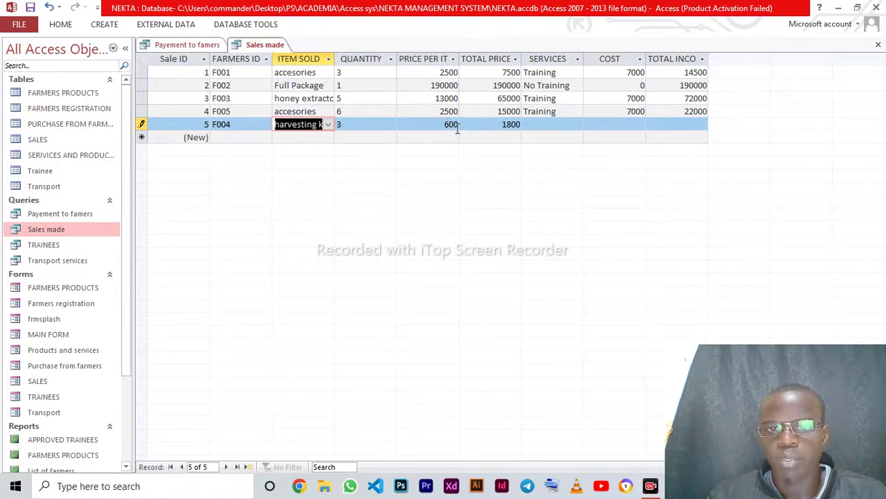
left_click(560, 128)
left_click(579, 137)
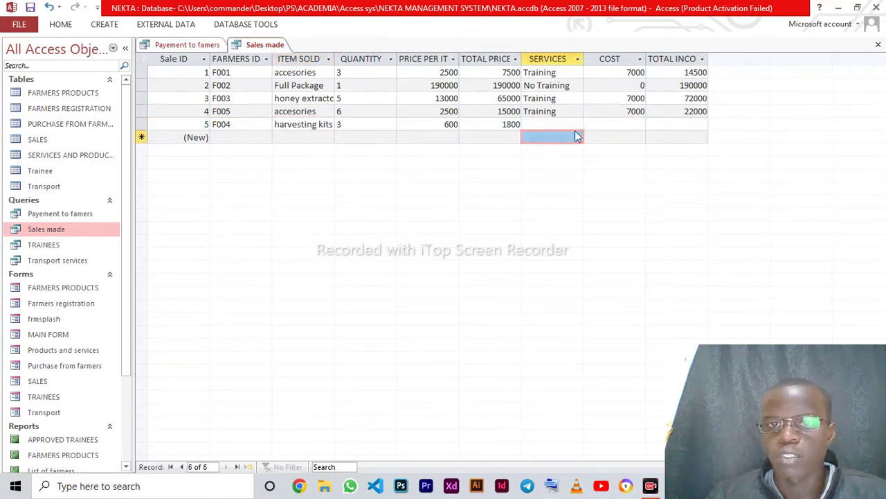
left_click(572, 126)
left_click(578, 126)
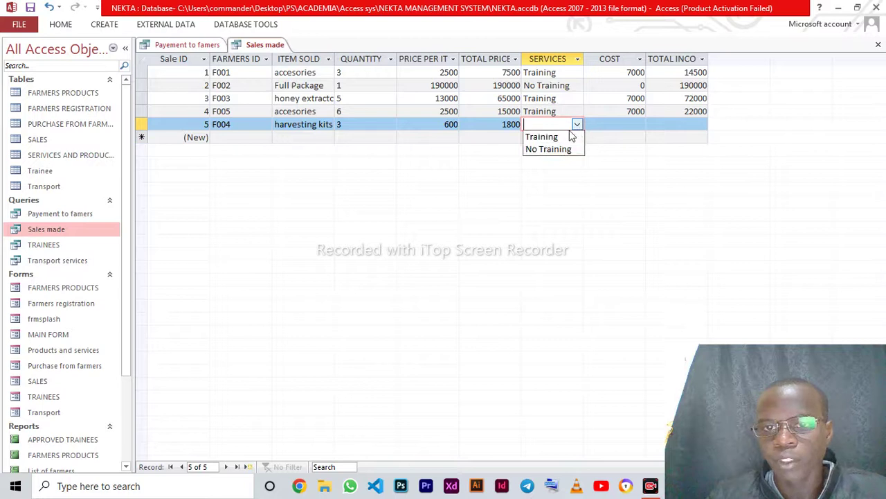
left_click(541, 137)
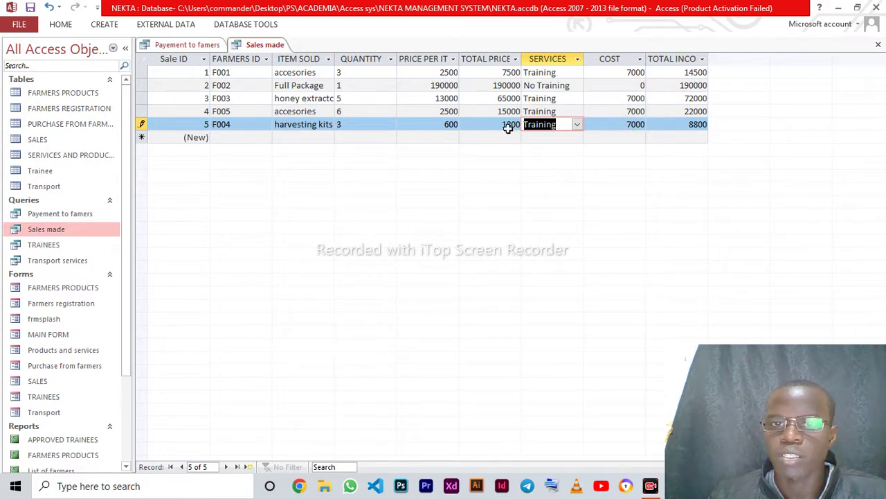
left_click(31, 10)
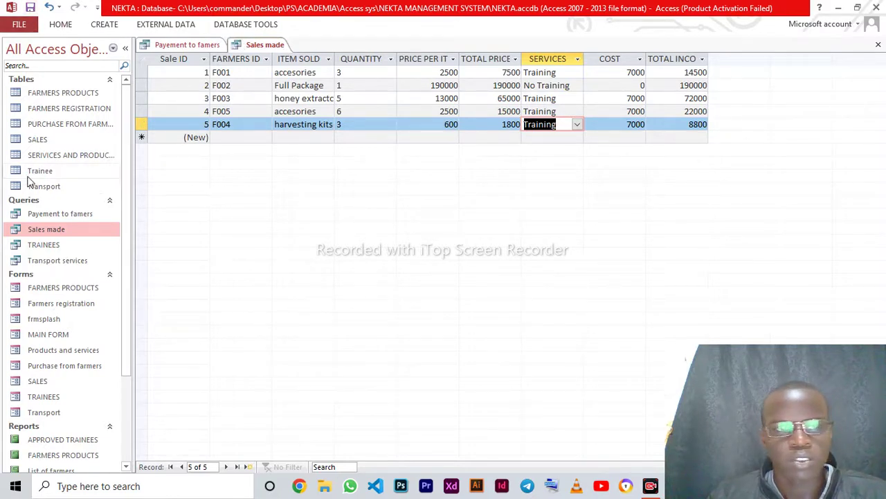
Open the TRAINEES query, switch it to Design View, and review the Status expression in the Expression Builder.
double_click(60, 244)
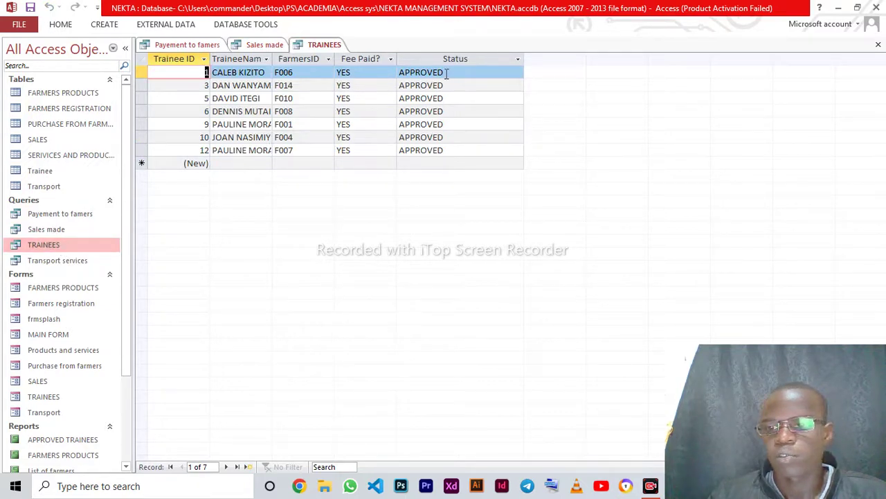
right_click(321, 45)
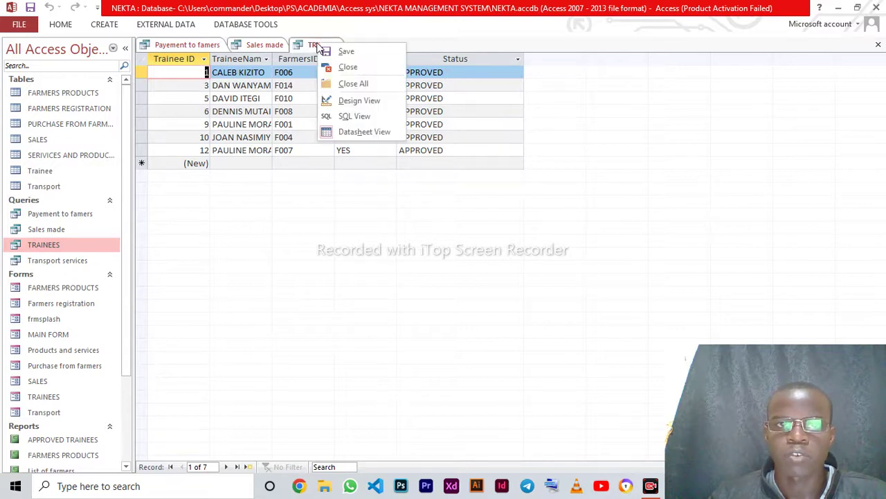
left_click(360, 102)
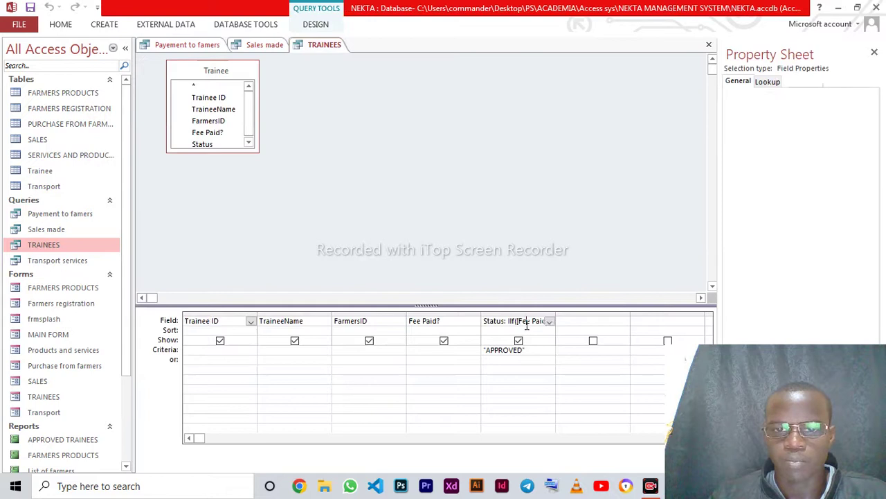
right_click(527, 324)
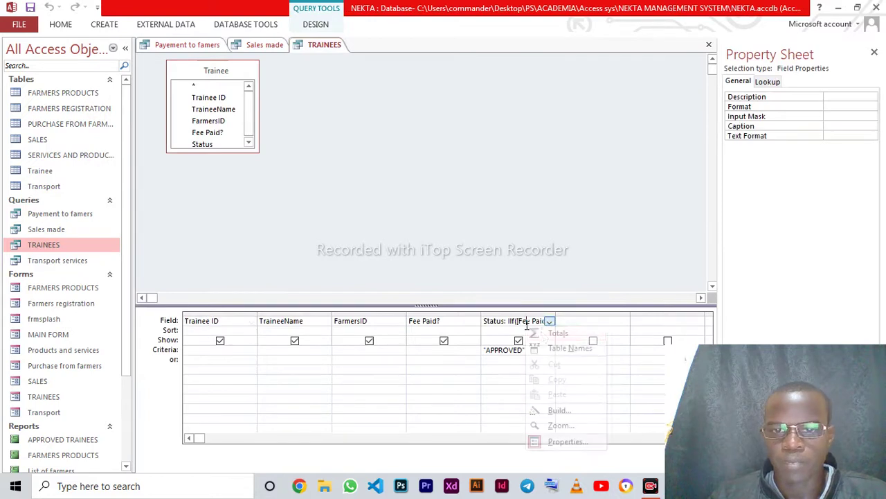
left_click(557, 411)
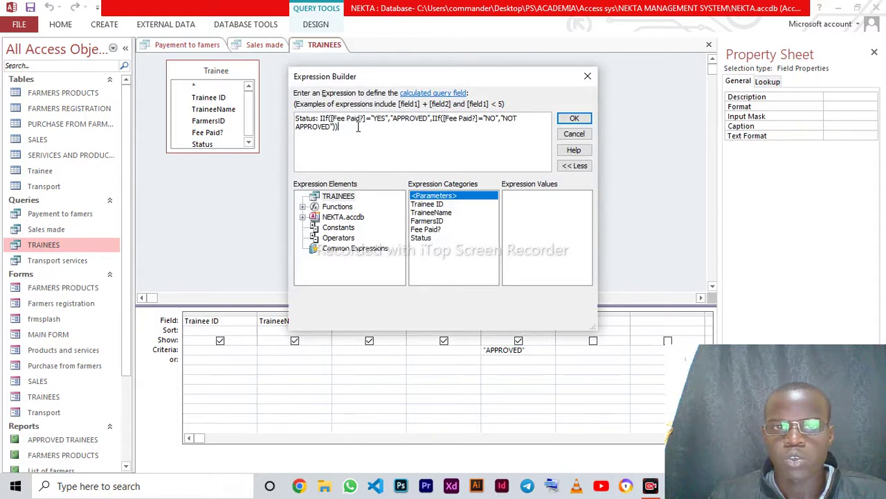
left_click(385, 121)
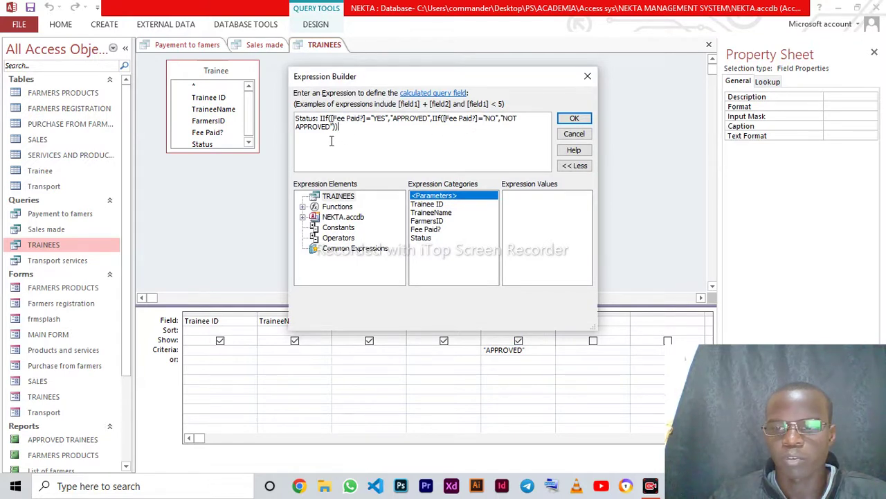
left_click(574, 119)
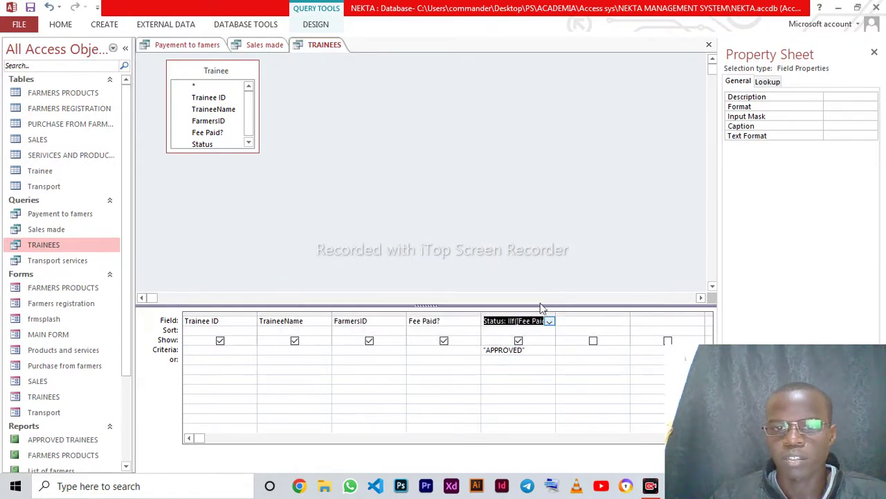
Delete the "APPROVED" criterion from the Status field and run the TRAINEES query.
left_click(506, 350)
double_click(505, 350)
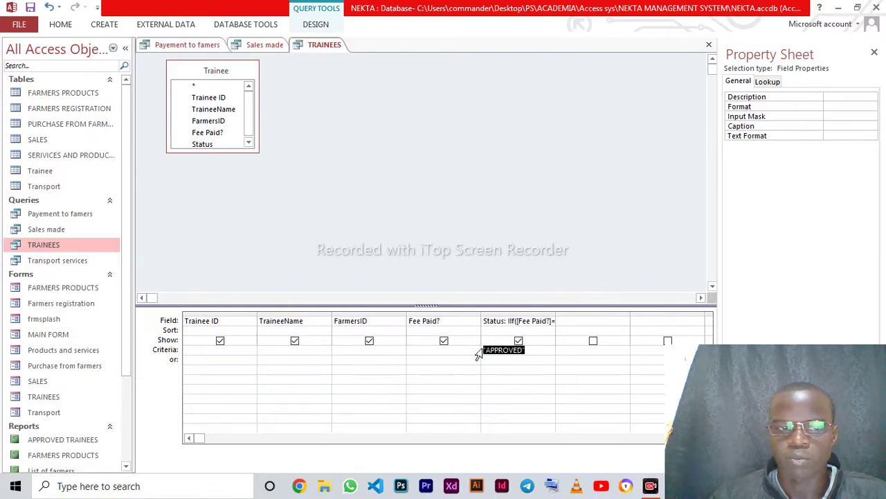
key("Delete")
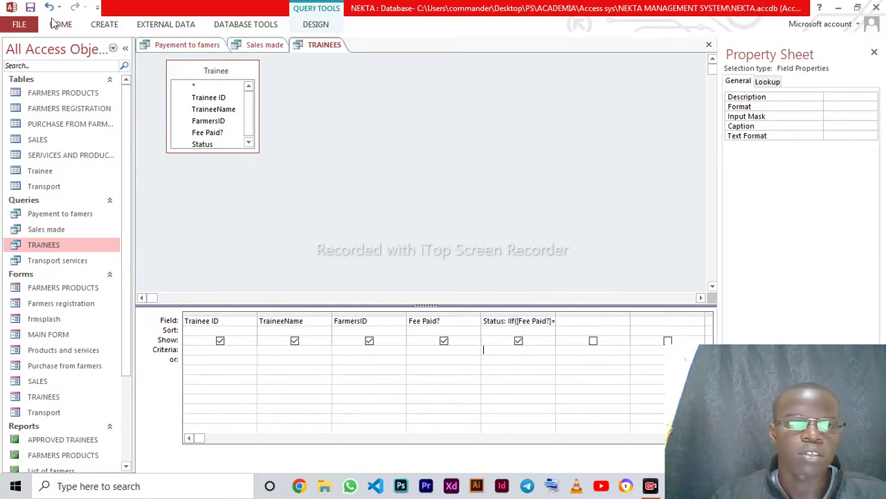
left_click(316, 24)
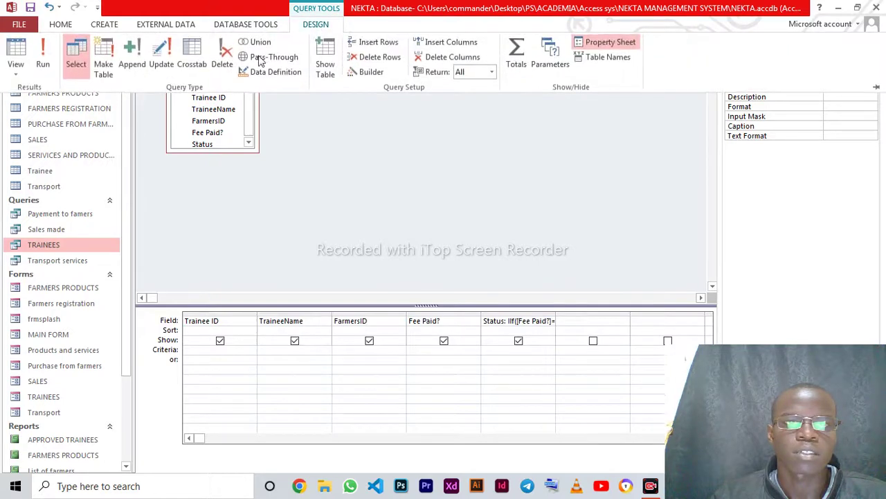
left_click(50, 54)
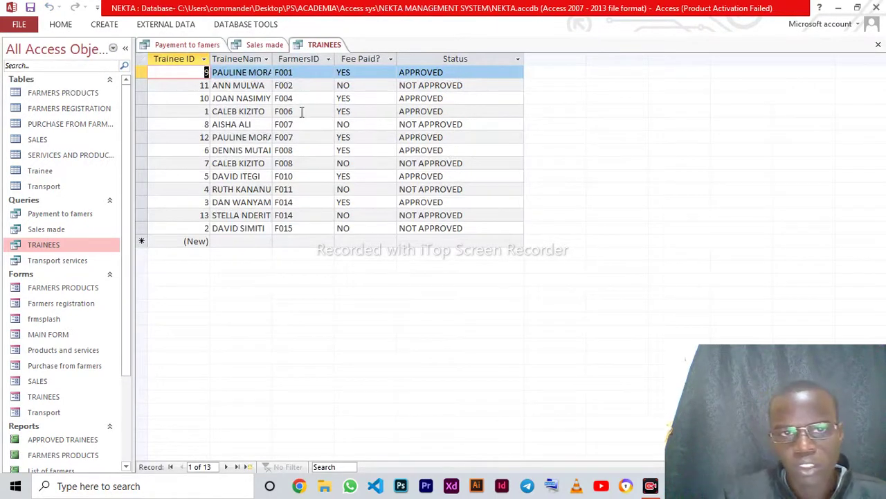
Set Fee Paid? to NO for the first trainee in the TRAINEES query.
left_click(356, 72)
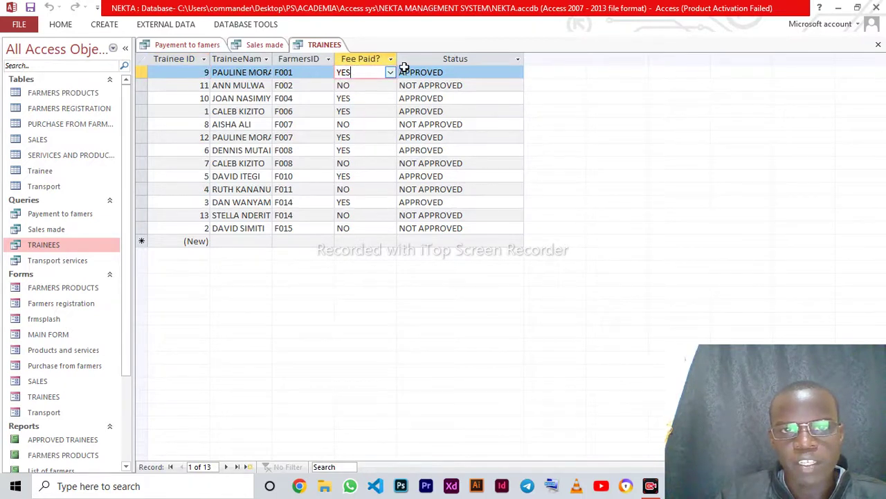
left_click(451, 72)
left_click(372, 72)
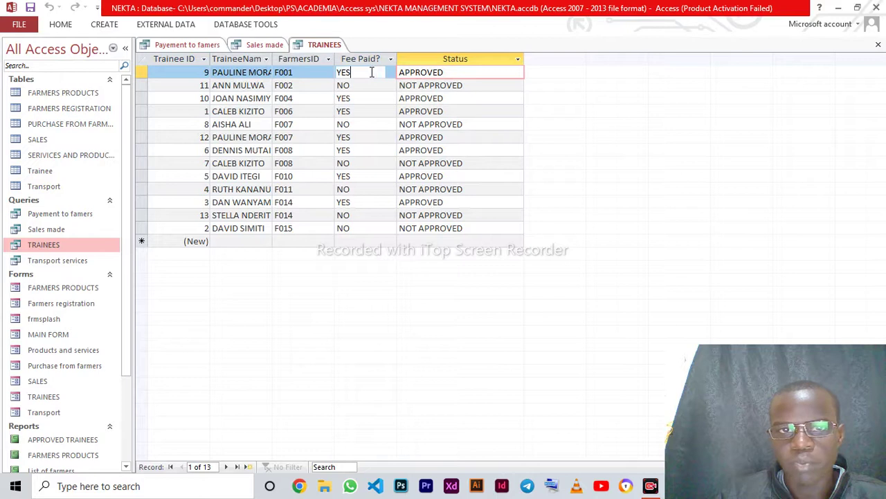
key("alt+Down")
left_click(367, 84)
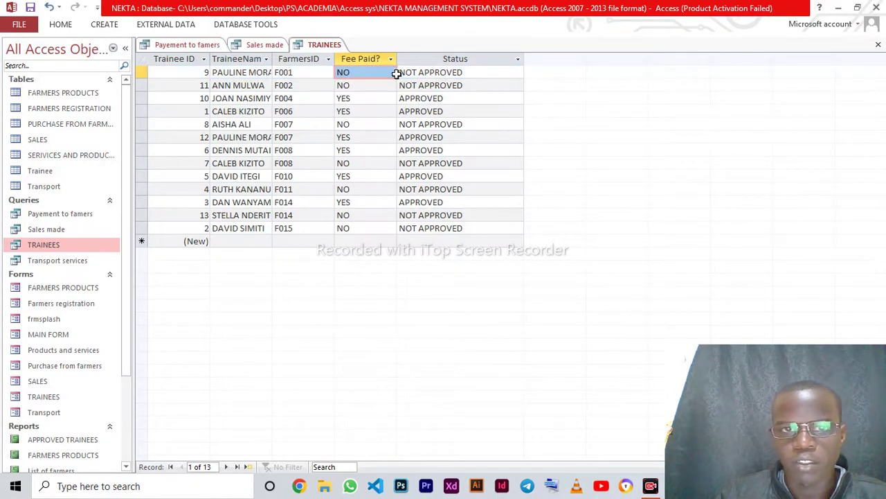
Set the first trainee's Fee Paid? value back to YES and commit the change.
left_click(392, 74)
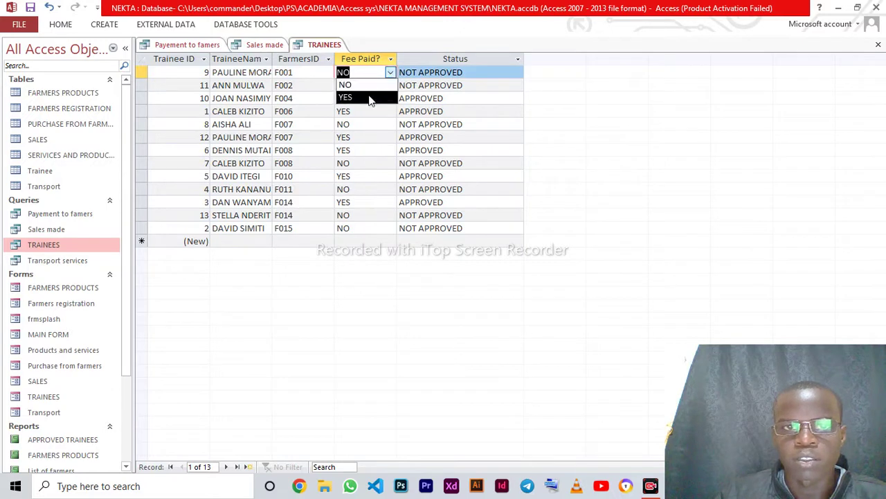
left_click(376, 97)
left_click(375, 99)
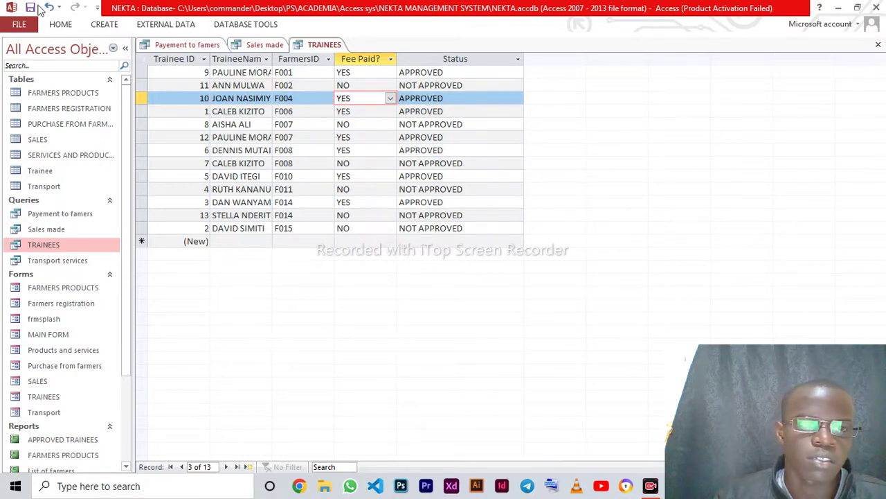
Open the Transport services query and switch it to Design View.
double_click(89, 258)
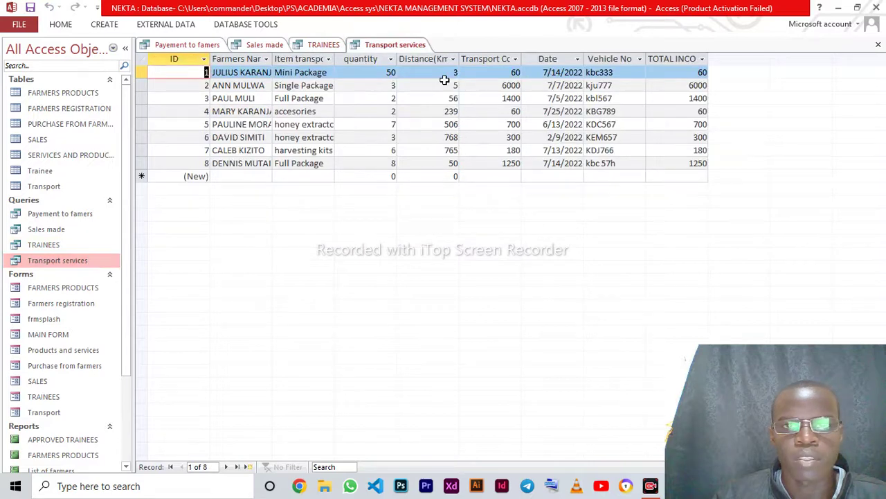
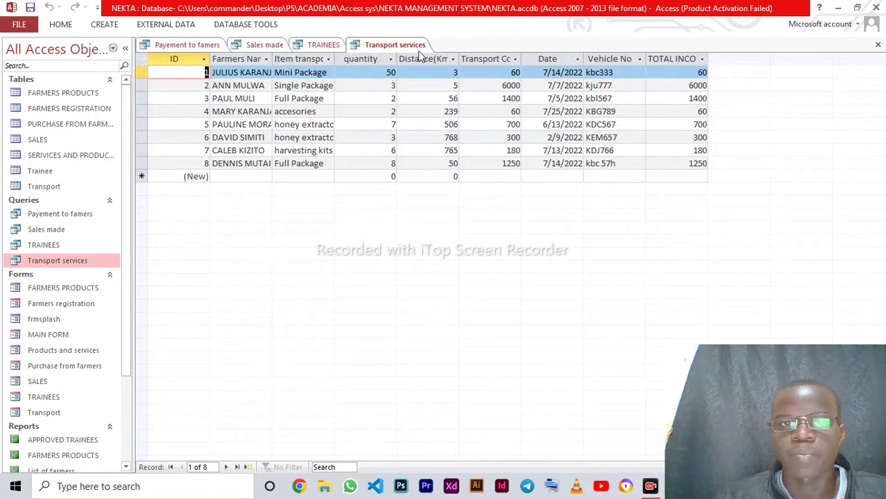
right_click(419, 50)
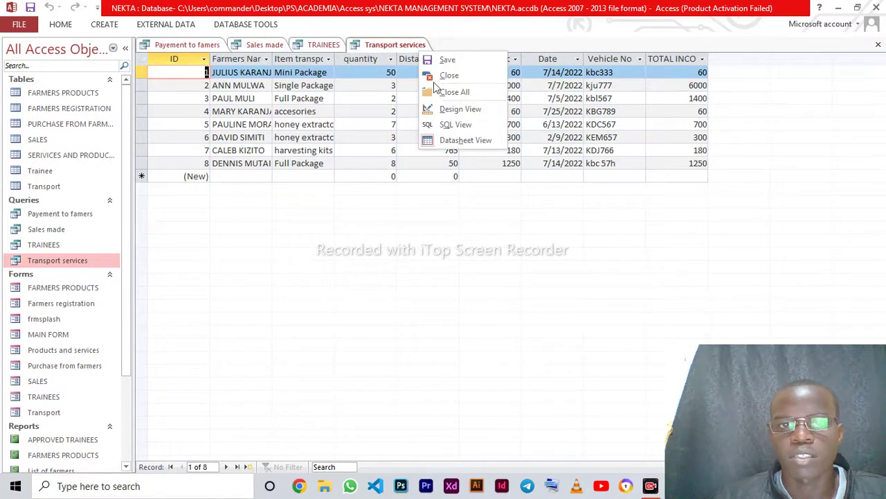
left_click(459, 110)
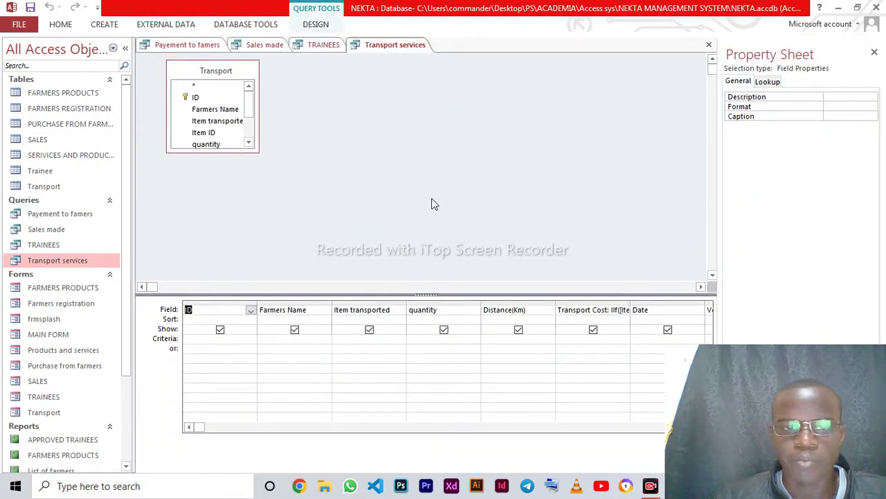
Review the Transport Cost field's nested IIf expression in the Expression Builder and close the builder.
left_click(602, 313)
right_click(604, 314)
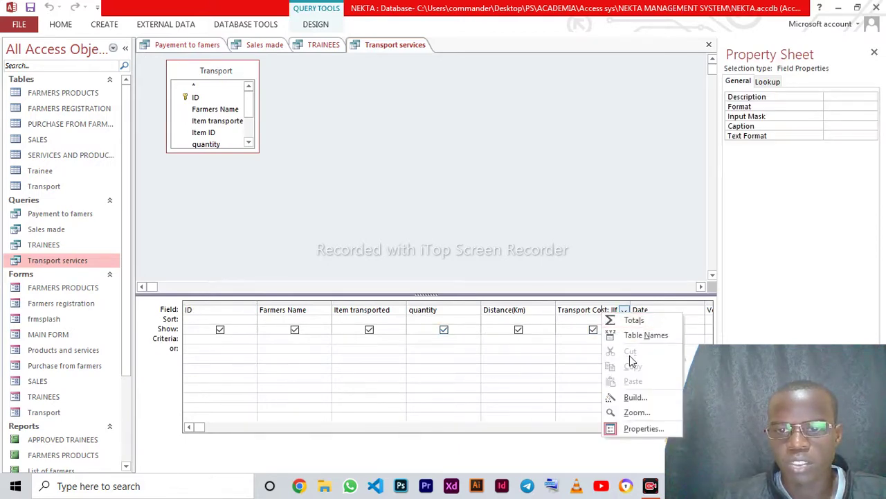
left_click(624, 400)
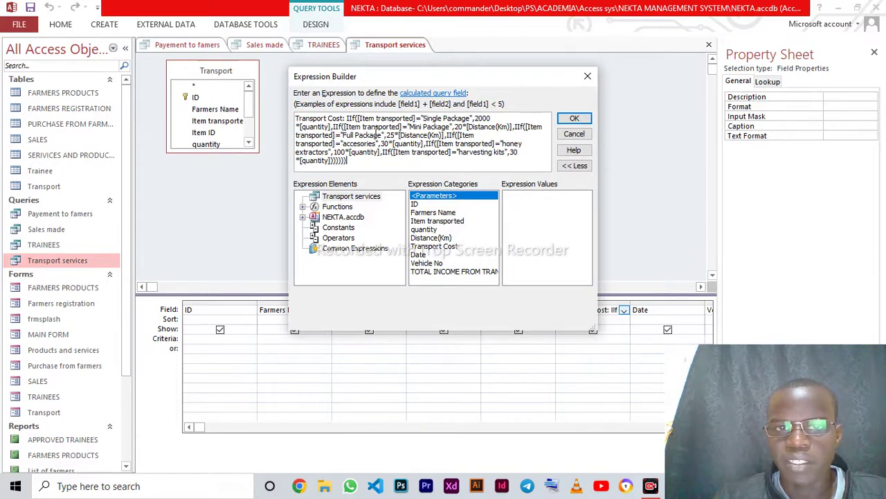
left_click(422, 127)
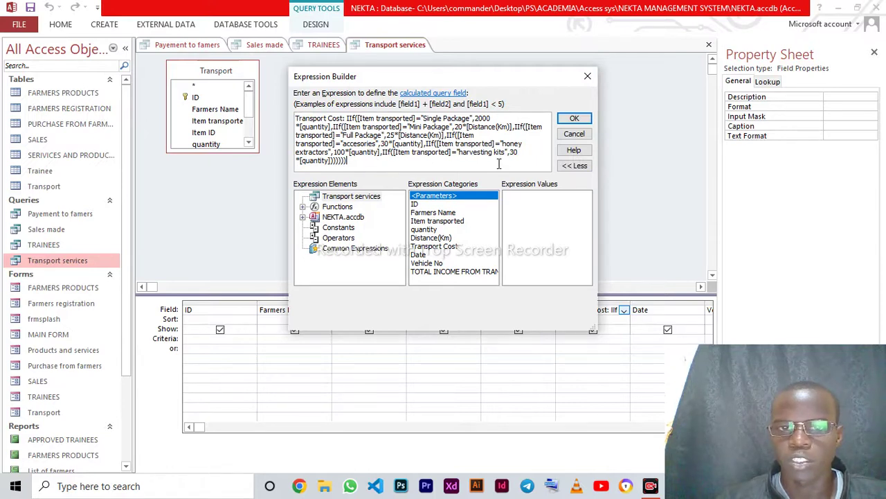
left_click(574, 119)
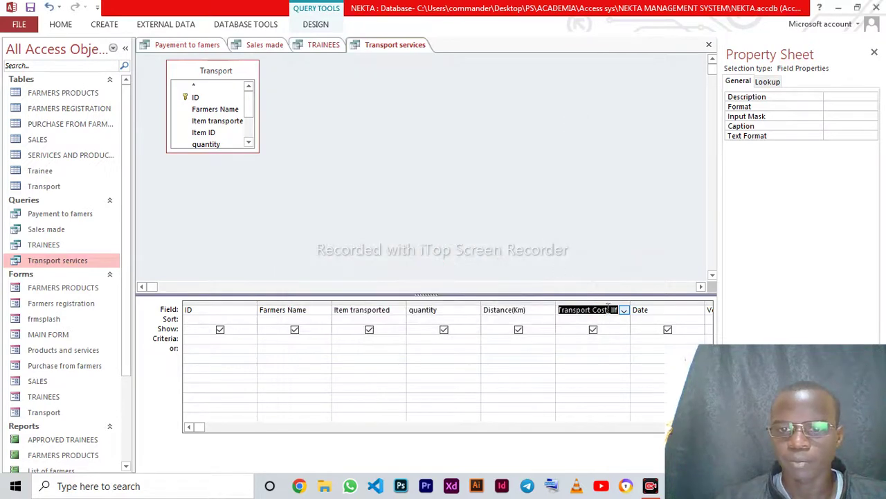
Review the TOTAL INCOME FROM TRANSPORT field's expression in the Expression Builder and close the builder.
left_click(209, 427)
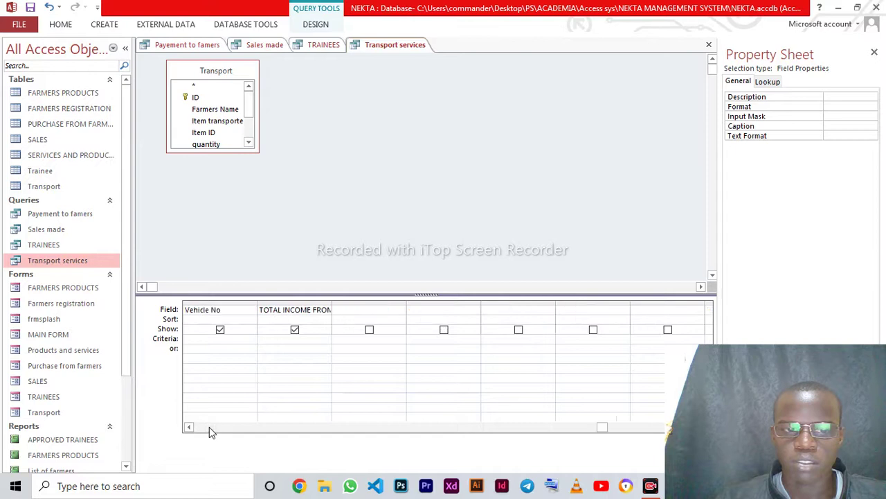
left_click(313, 309)
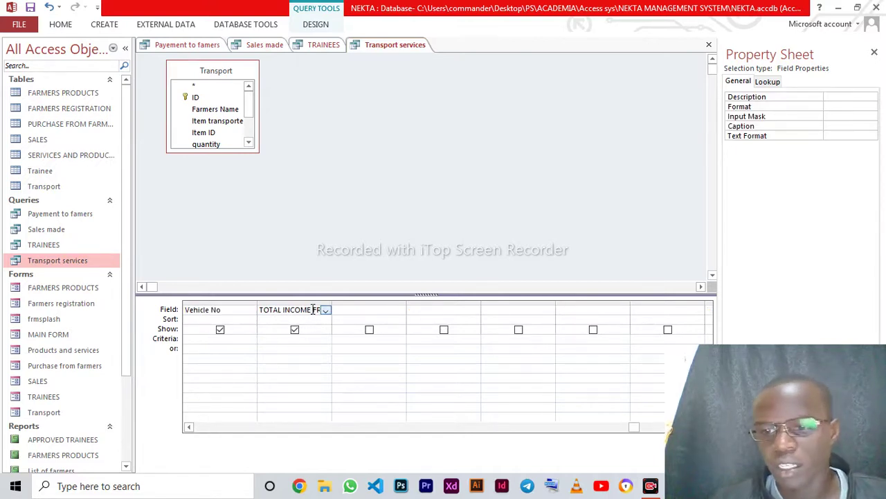
left_click(189, 427)
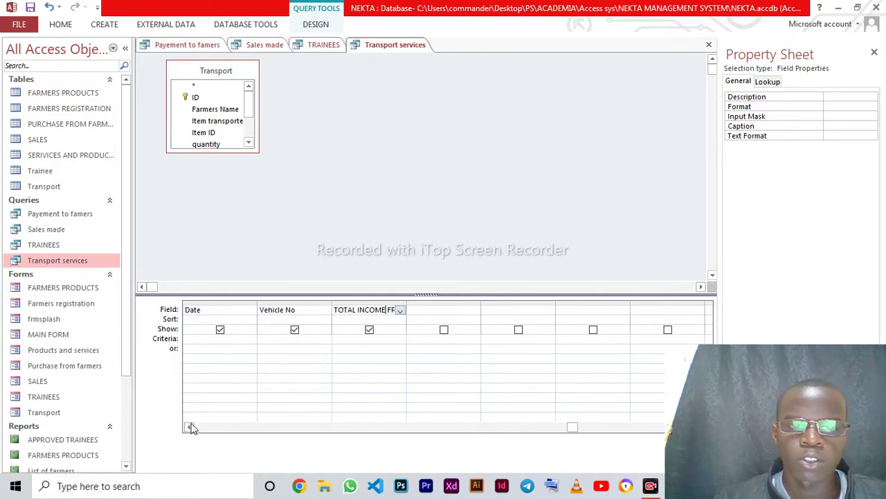
left_click(189, 426)
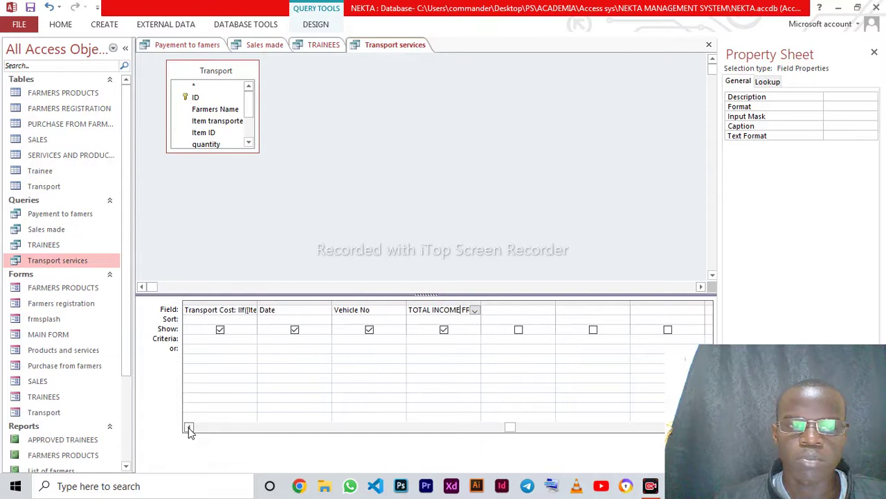
left_click(189, 427)
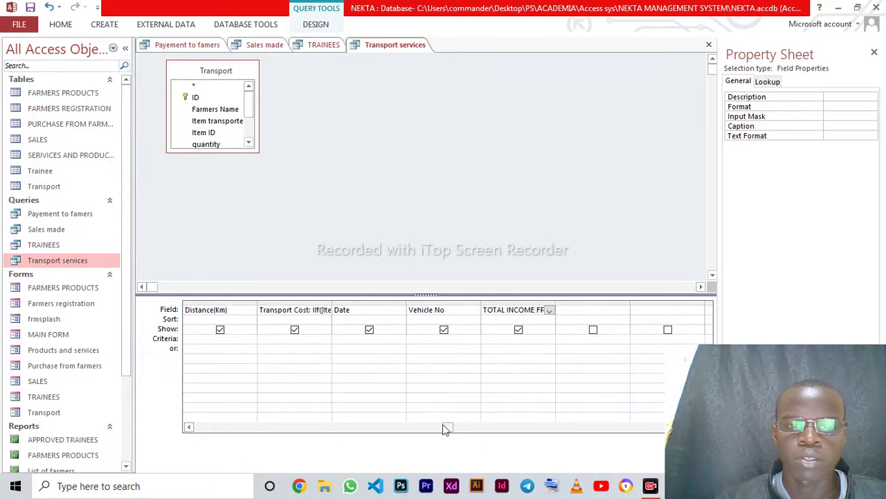
right_click(534, 309)
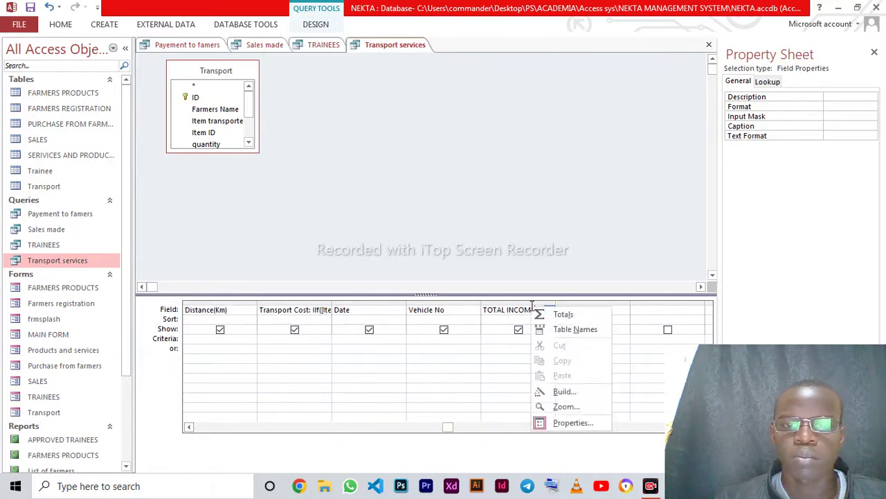
left_click(564, 391)
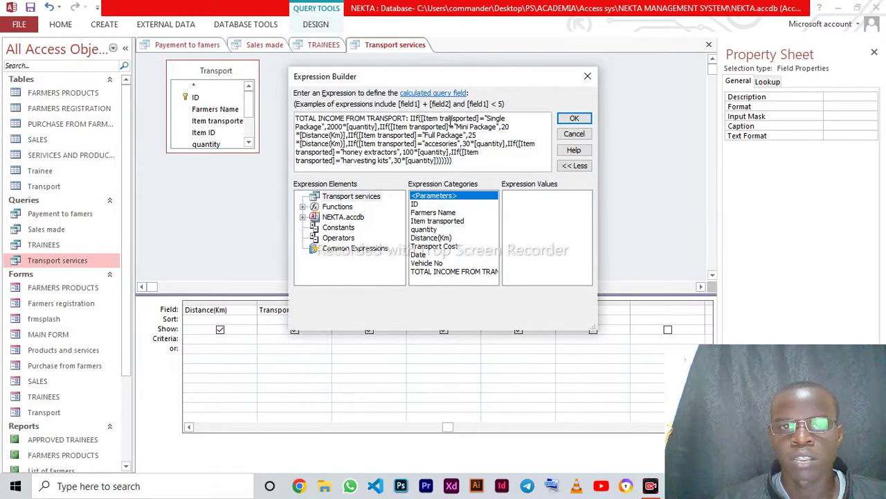
left_click(575, 119)
left_click(570, 309)
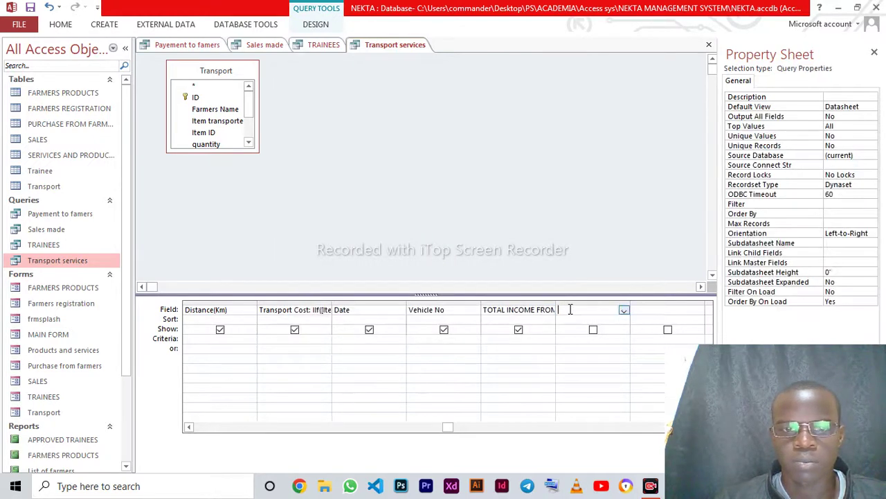
Reexamine the Transport Cost expression in the Expression Builder for comparison with the TOTAL INCOME FROM TRANSPORT field.
right_click(320, 309)
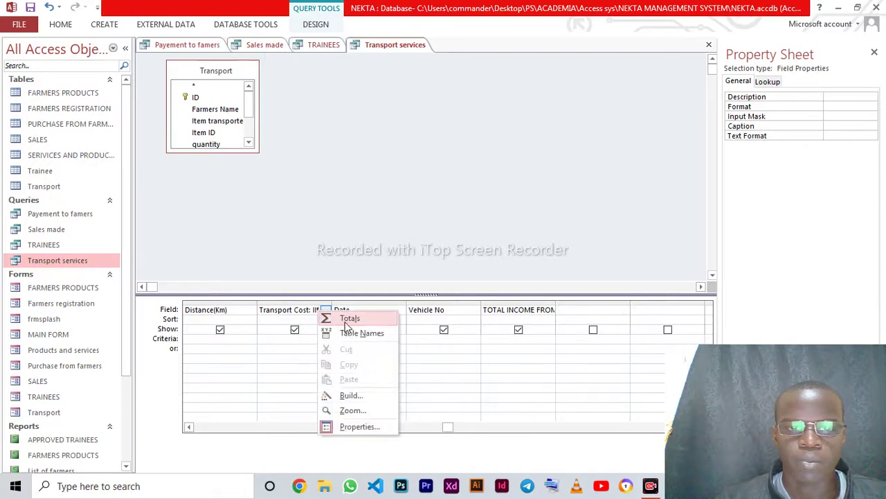
left_click(349, 397)
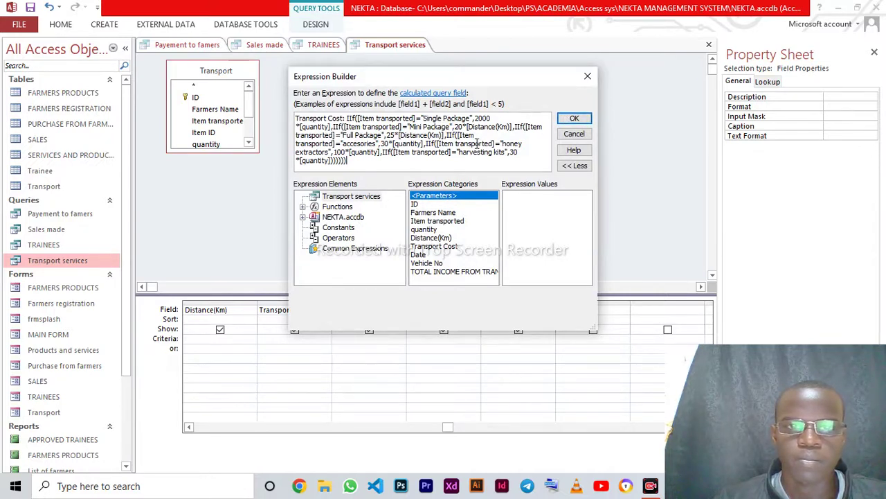
left_click(574, 119)
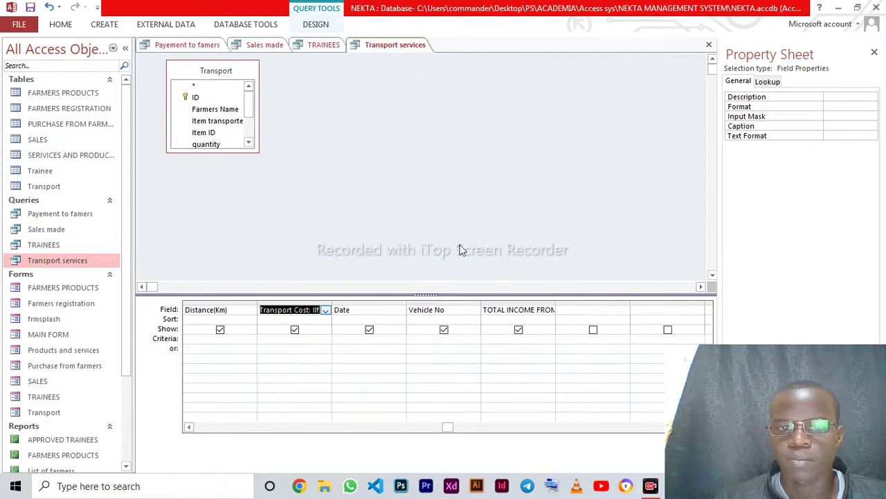
left_click(540, 309)
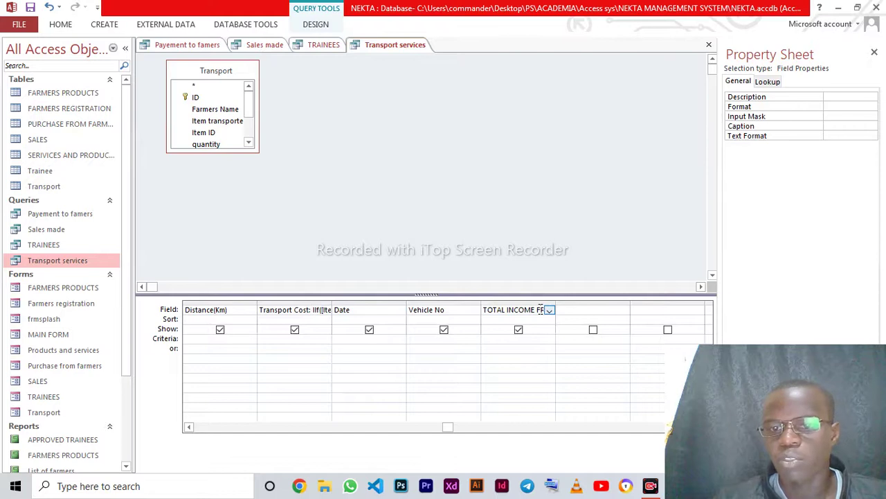